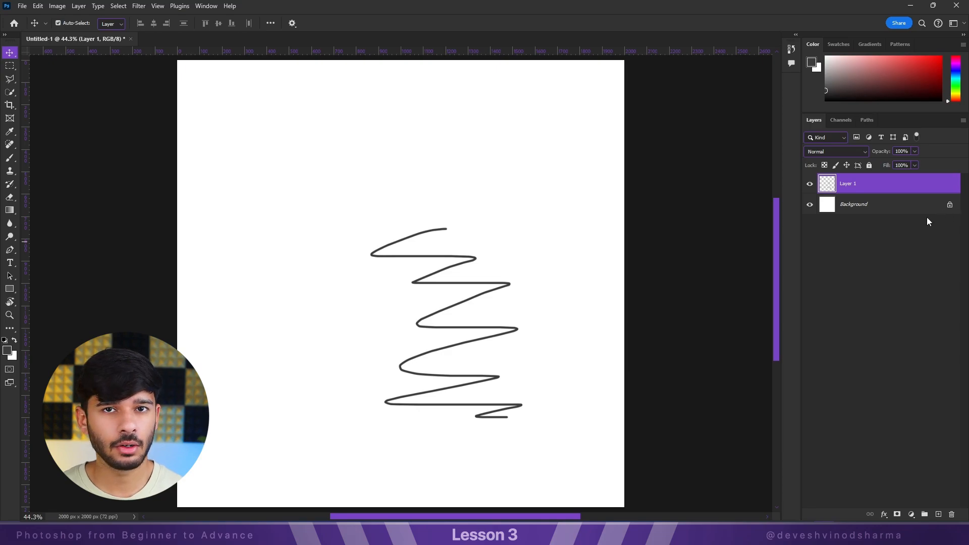
Reposition the dark scribble on Layer 1, and use Free Transform to scale and rotate it into a tilted position near the canvas centre.
mouse_move(423, 257)
left_mouse_down()
mouse_move(469, 215)
mouse_move(435, 171)
mouse_move(421, 192)
mouse_move(332, 197)
left_mouse_up()
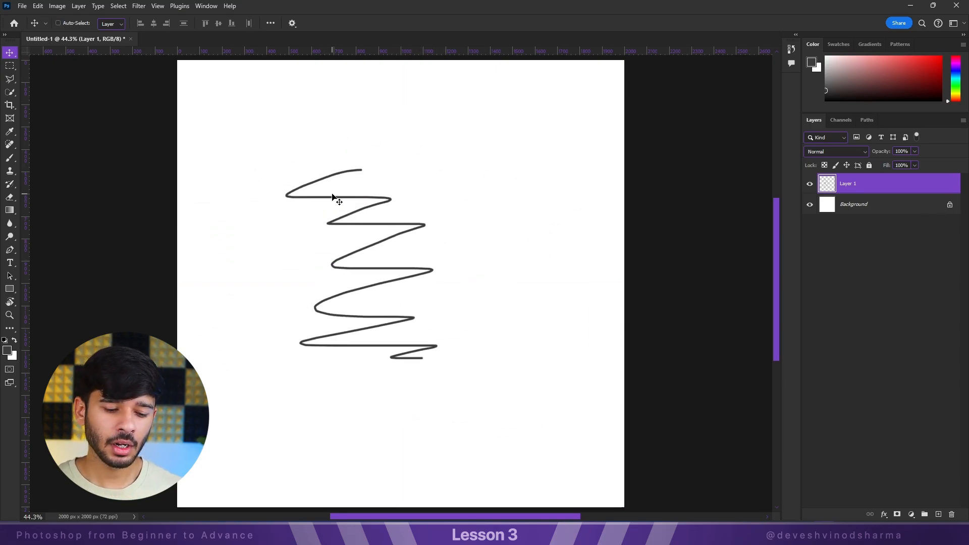
key("ctrl+t")
left_click_drag(439, 167, 565, 53)
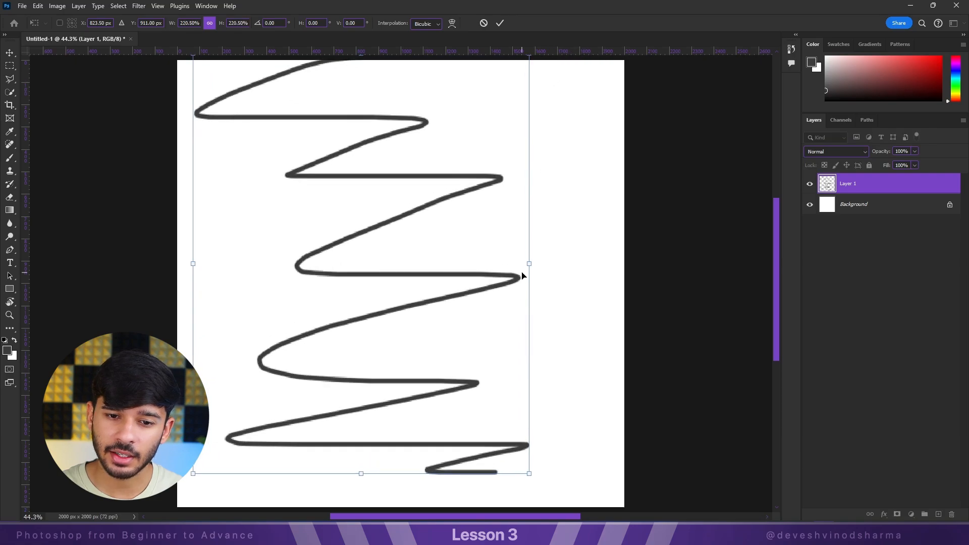
left_click_drag(525, 264, 507, 187)
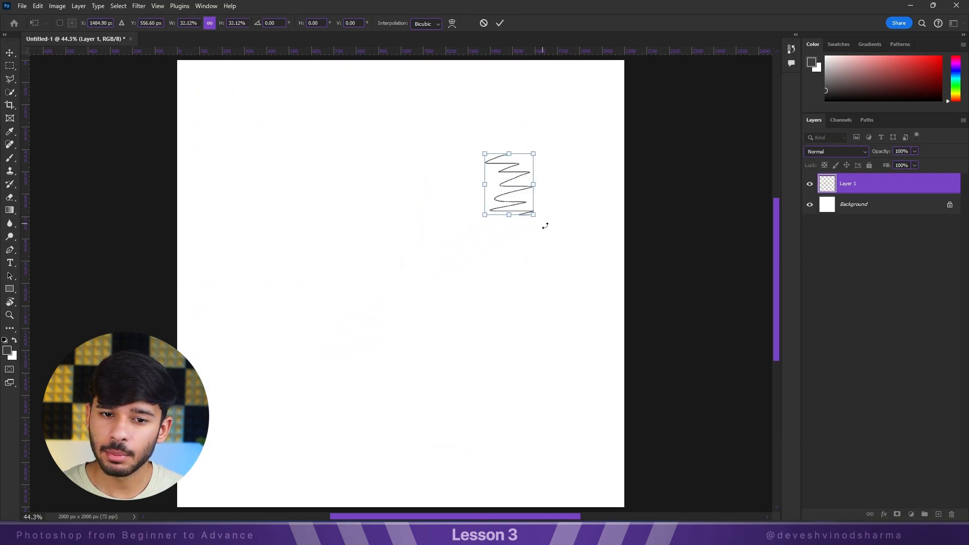
left_click_drag(552, 231, 526, 113)
left_click_drag(546, 192, 717, 195)
left_click_drag(619, 197, 454, 252)
key("Return")
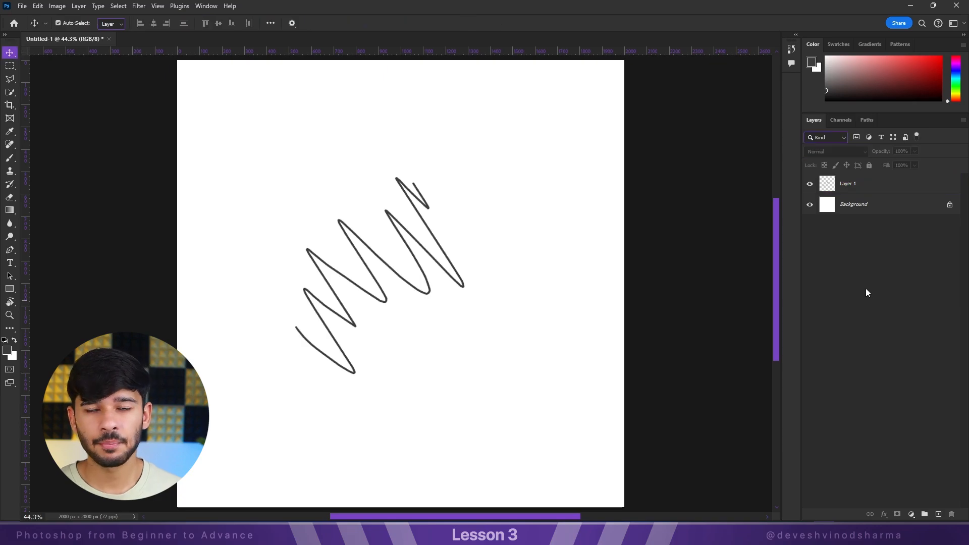
Delete Layer 1 containing the dark scribble, and undo the deletion.
key("b")
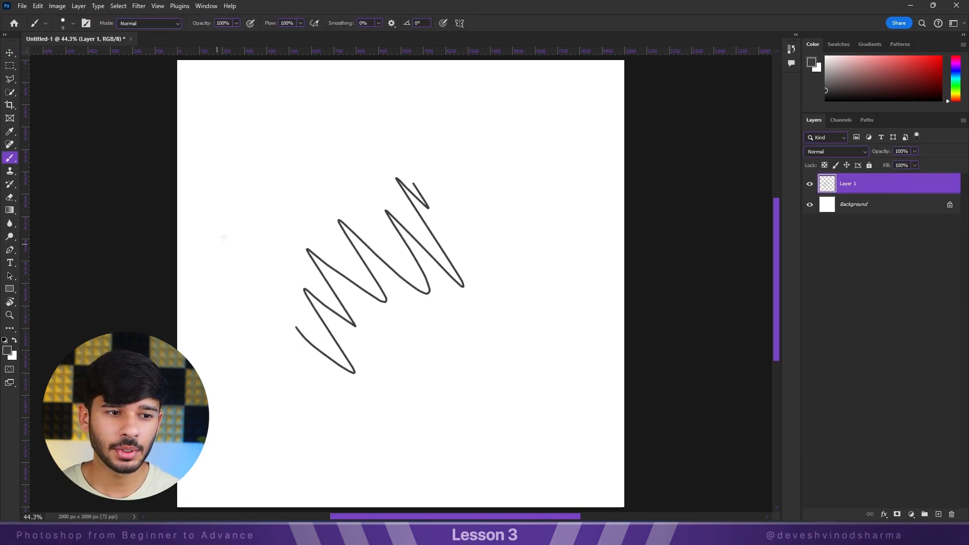
left_click(10, 55)
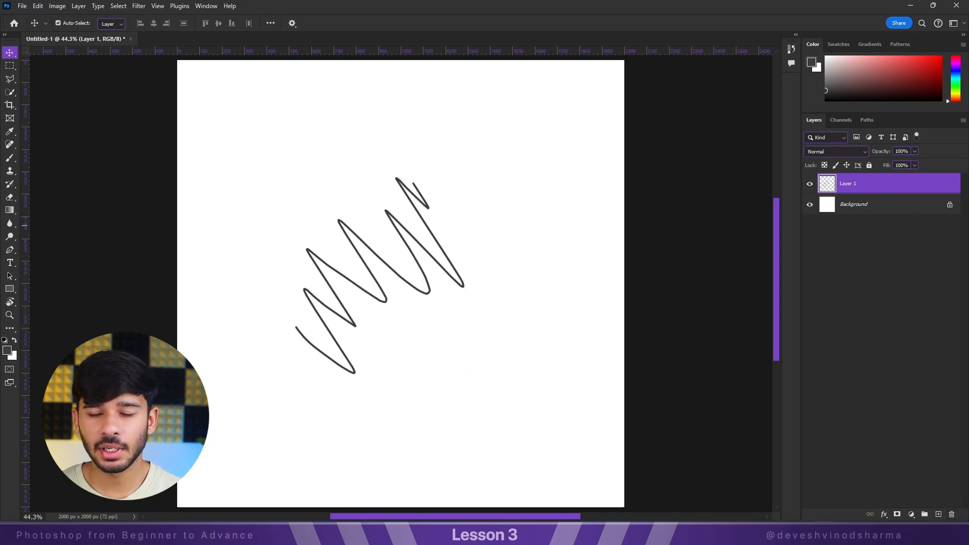
left_click(953, 515)
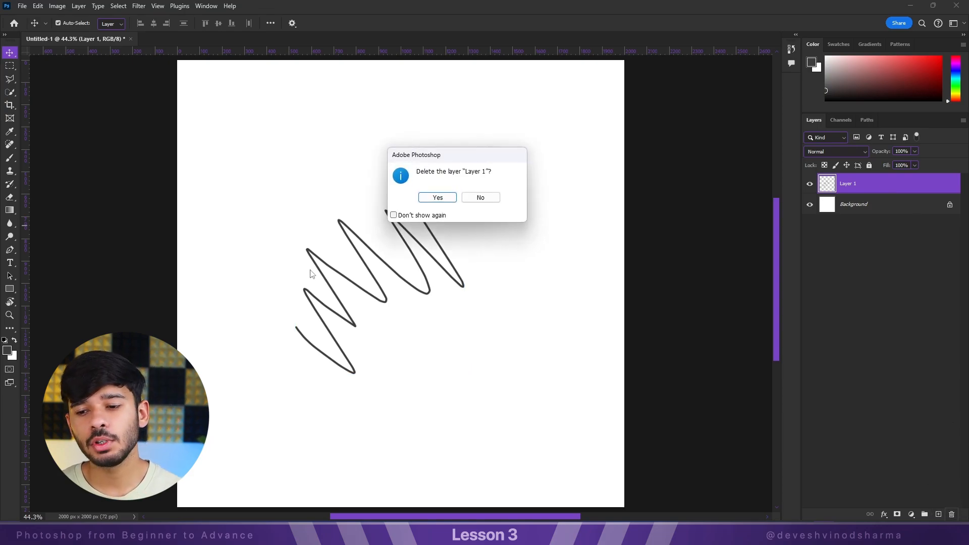
left_click(436, 198)
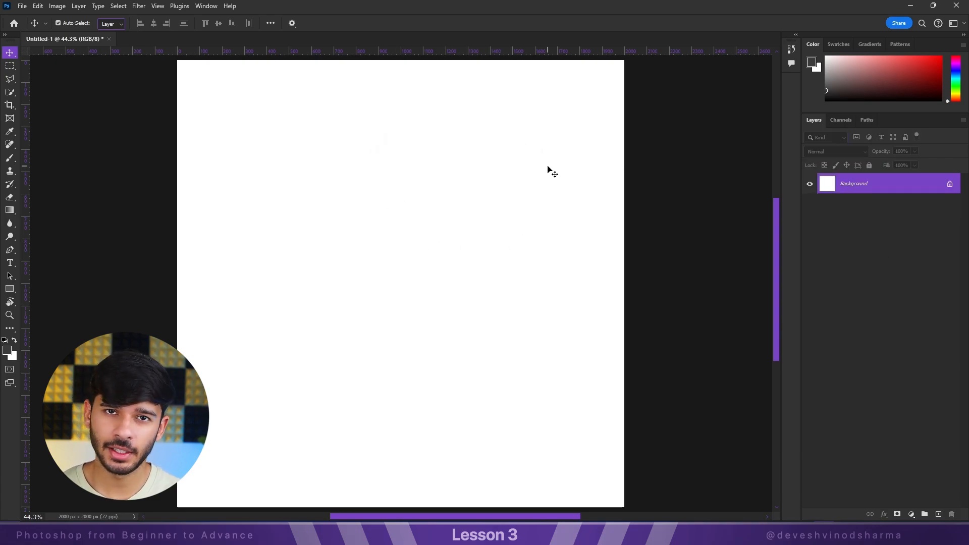
key("ctrl+z")
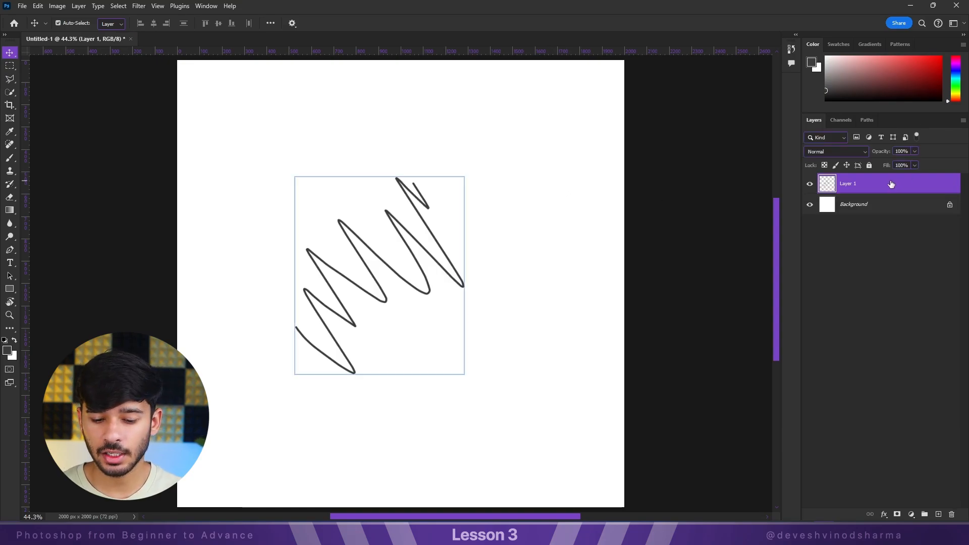
Remove the dark scribble's layer and add a new empty layer above the Background.
key("Delete")
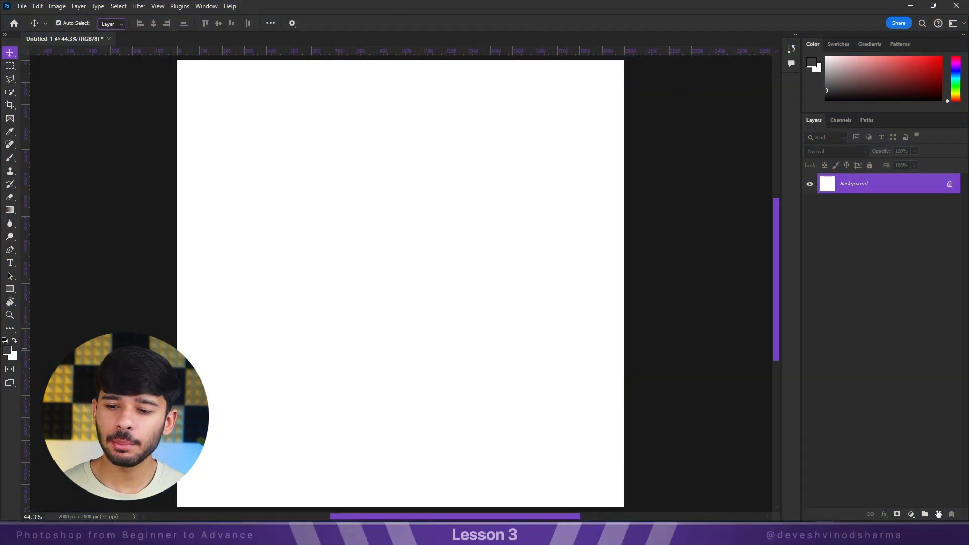
key("ctrl+shift+alt+n")
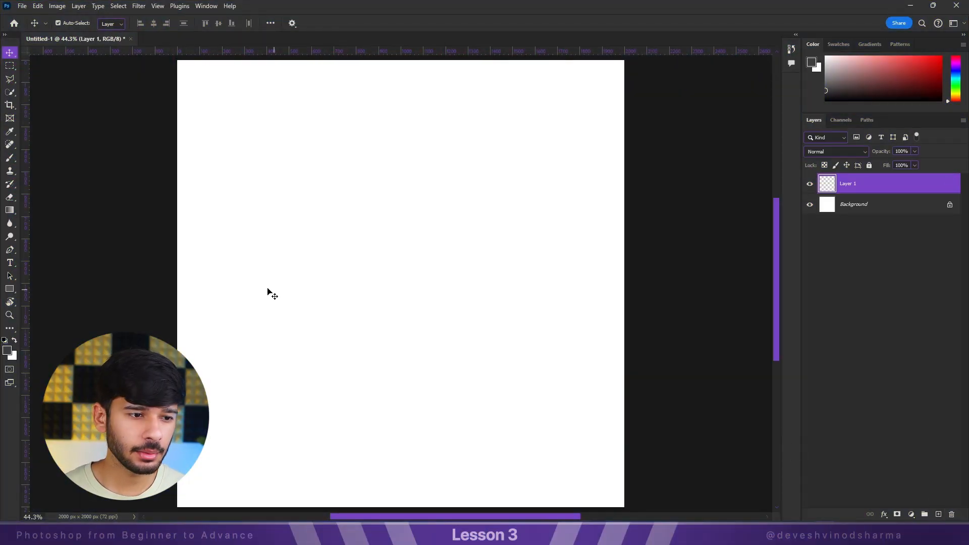
Paint a long zigzag down the canvas on Layer 1 with a 73 px, 100% hardness brush in red ff0000.
left_click(10, 157)
right_click(385, 223)
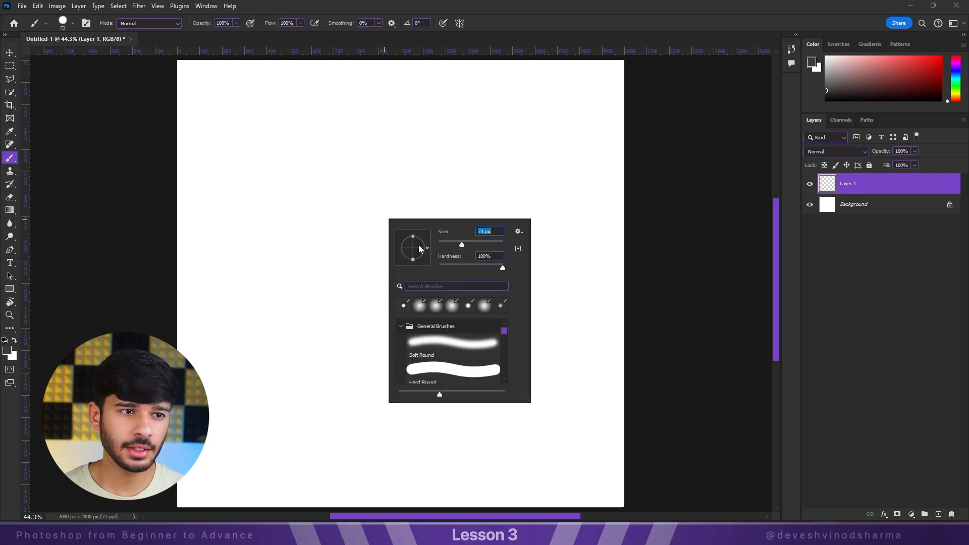
left_click(7, 350)
left_click(778, 210)
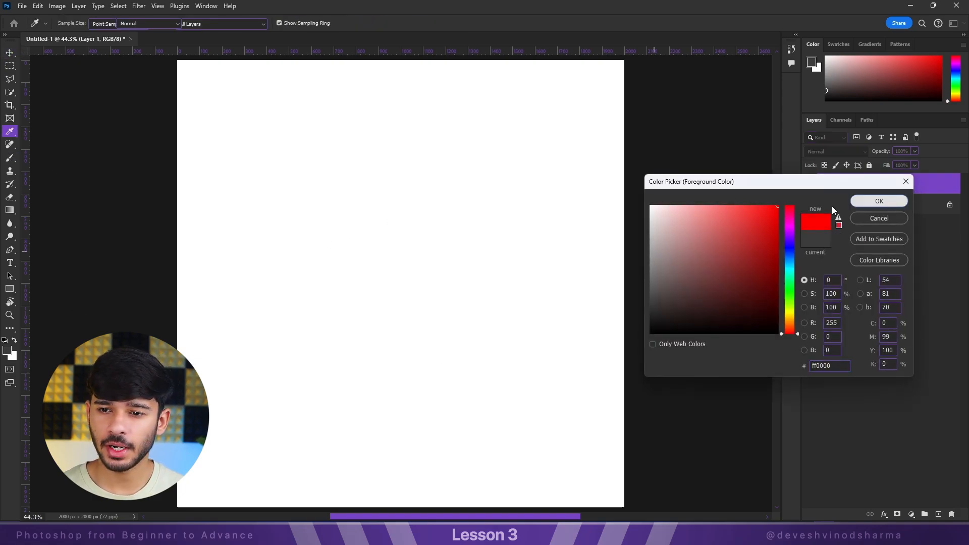
left_click(865, 202)
mouse_move(376, 144)
left_mouse_down()
mouse_move(391, 250)
mouse_move(379, 348)
mouse_move(452, 409)
mouse_move(404, 429)
left_mouse_up()
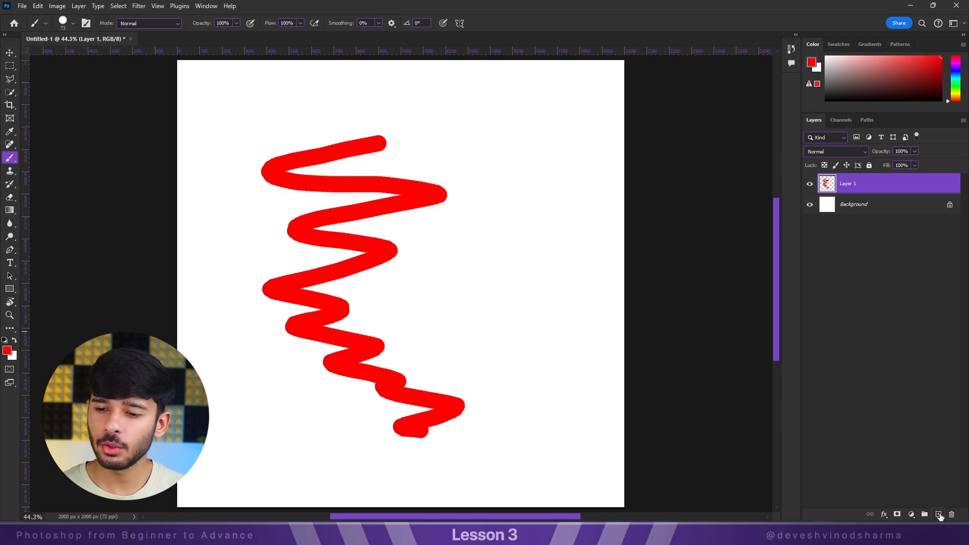
Add a new layer above the red zigzag and paint an overlapping bright blue zigzag on it with the Brush tool.
left_click(938, 514)
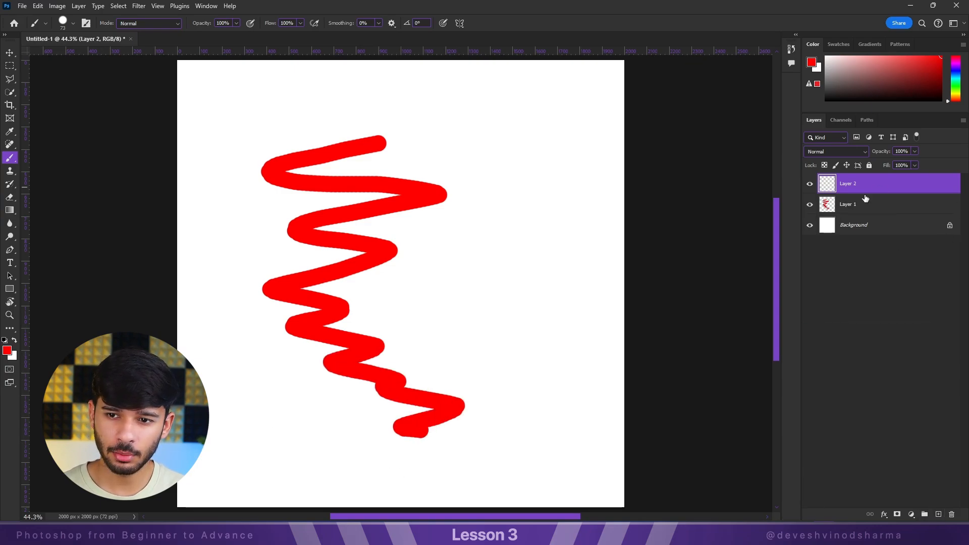
left_click(8, 354)
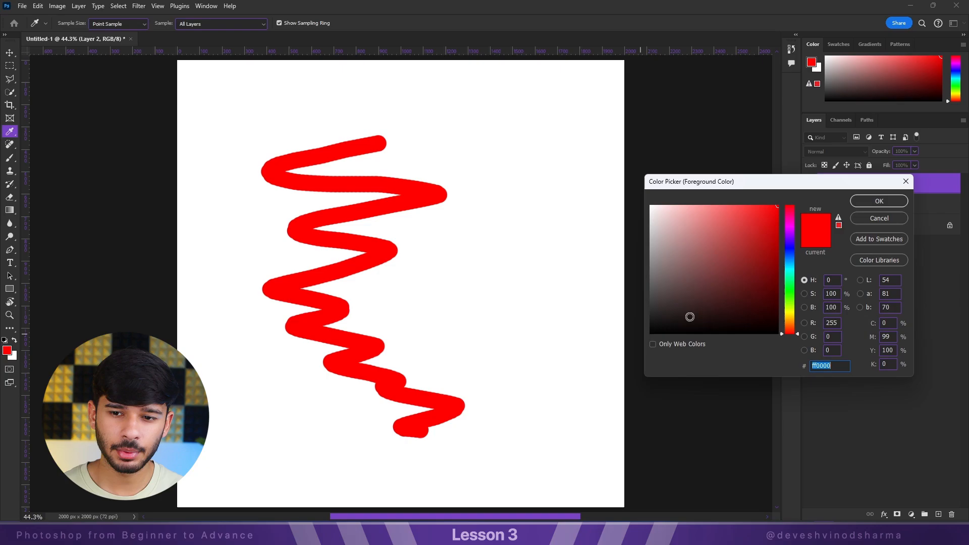
left_click(790, 253)
left_click(857, 202)
key("b")
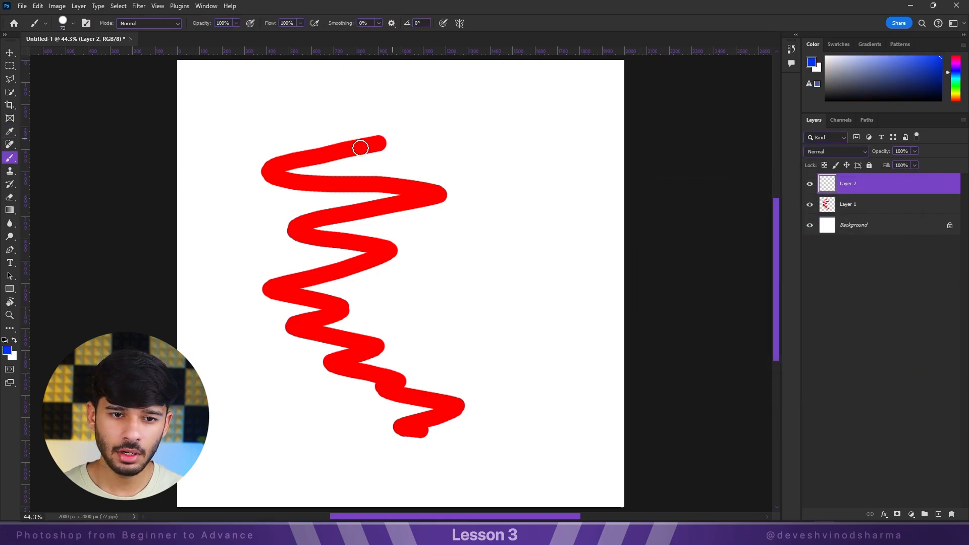
mouse_move(361, 147)
left_mouse_down()
mouse_move(360, 230)
mouse_move(323, 331)
left_mouse_up()
mouse_move(410, 350)
left_mouse_down()
mouse_move(437, 461)
mouse_move(496, 463)
left_mouse_up()
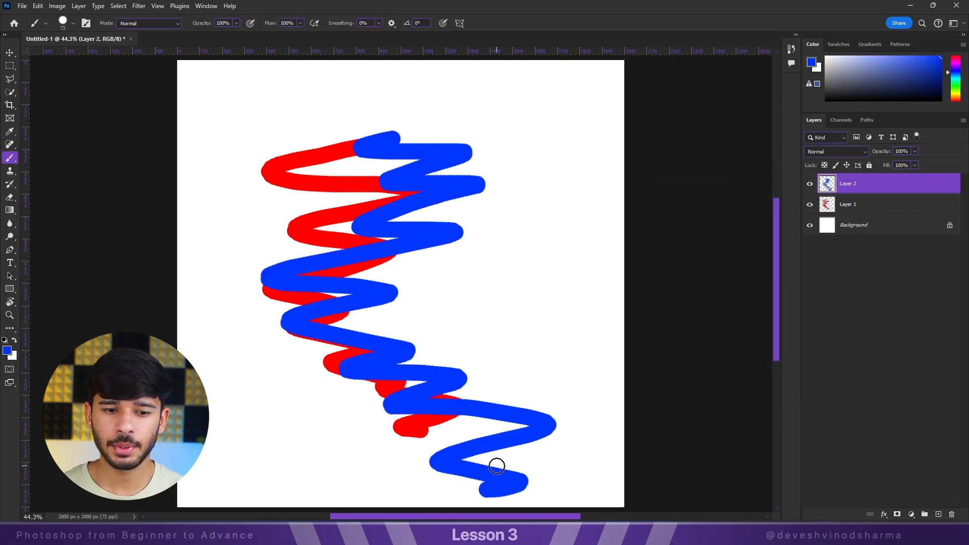
Place Layer 2 beneath Layer 1 in the stacking order and shift the blue zigzag up and to the right on the canvas.
left_click(8, 54)
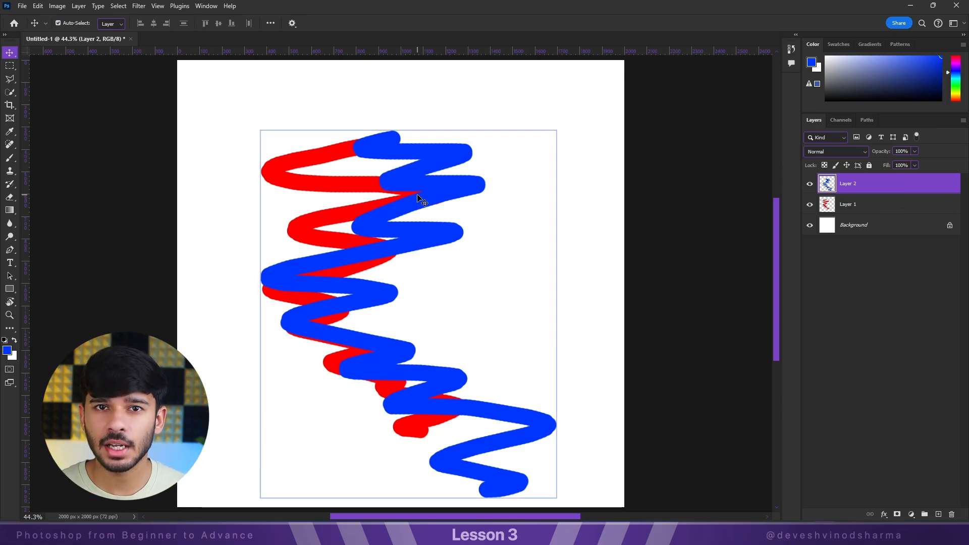
left_click(346, 195)
left_click(863, 189)
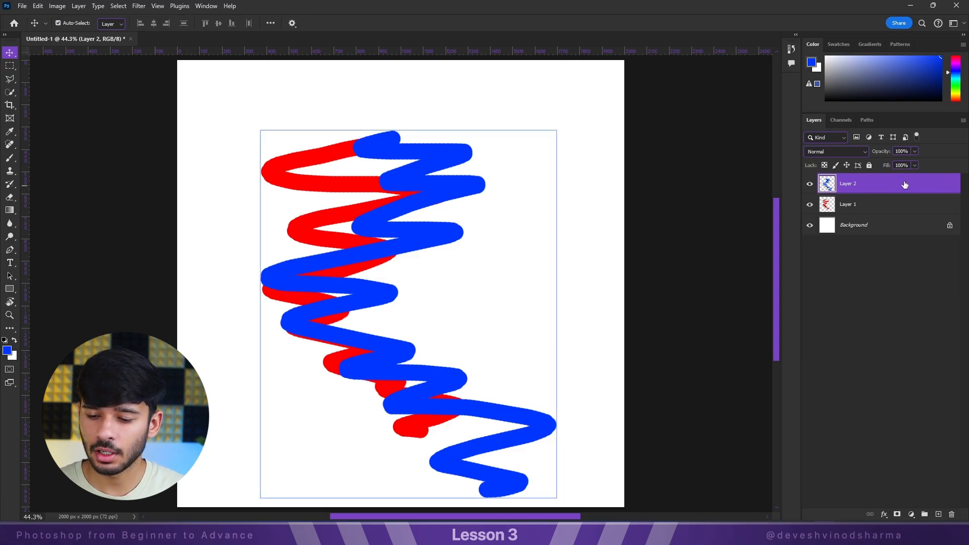
left_click_drag(904, 184, 906, 211)
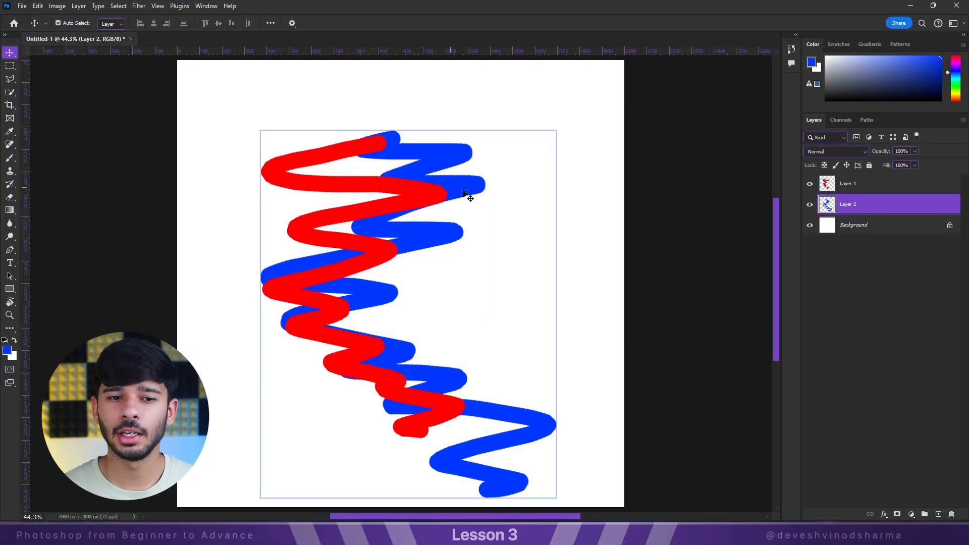
left_click_drag(474, 191, 488, 122)
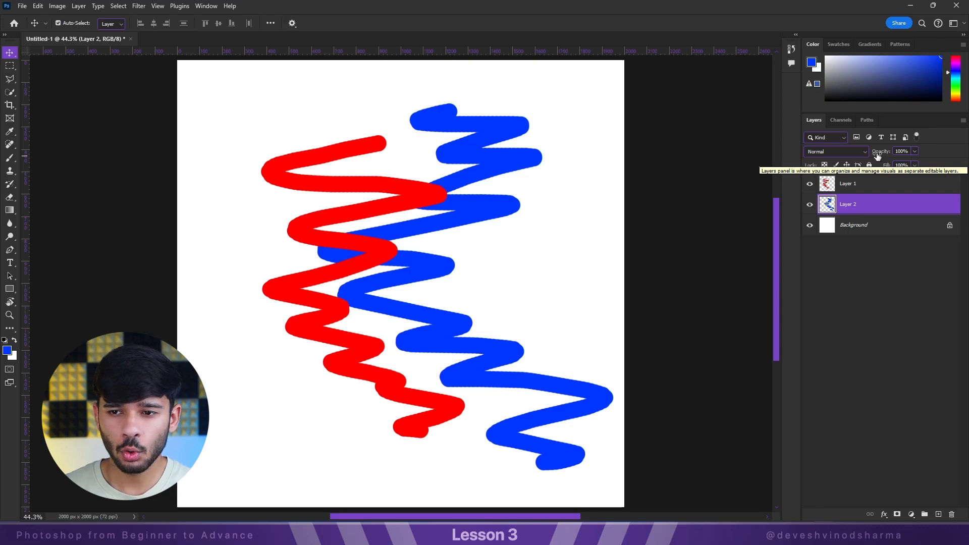
Try Layer 2's opacity at 50%, 0% and 23%, and restore it to 100%.
left_click(915, 152)
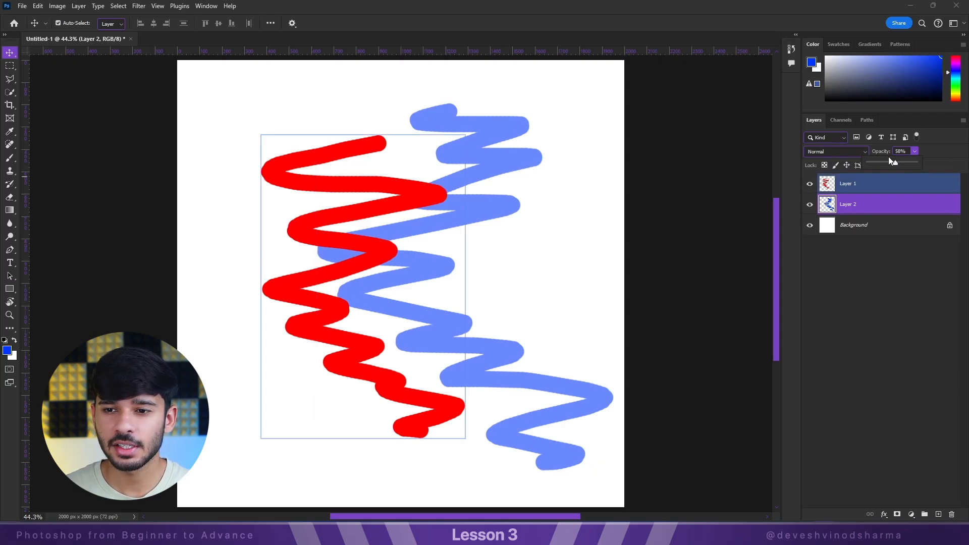
left_click_drag(889, 162, 663, 170)
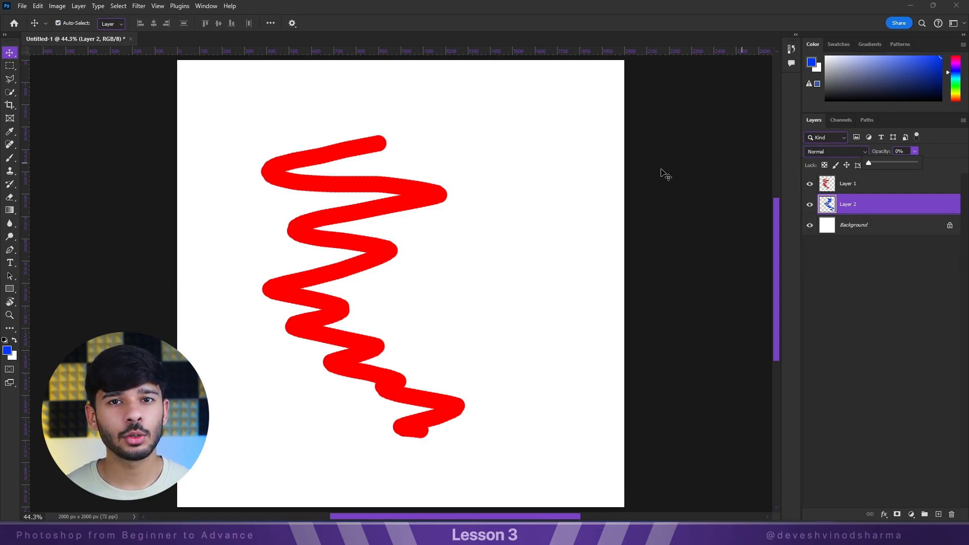
mouse_move(666, 175)
left_mouse_down()
mouse_move(874, 171)
mouse_move(882, 183)
left_mouse_up()
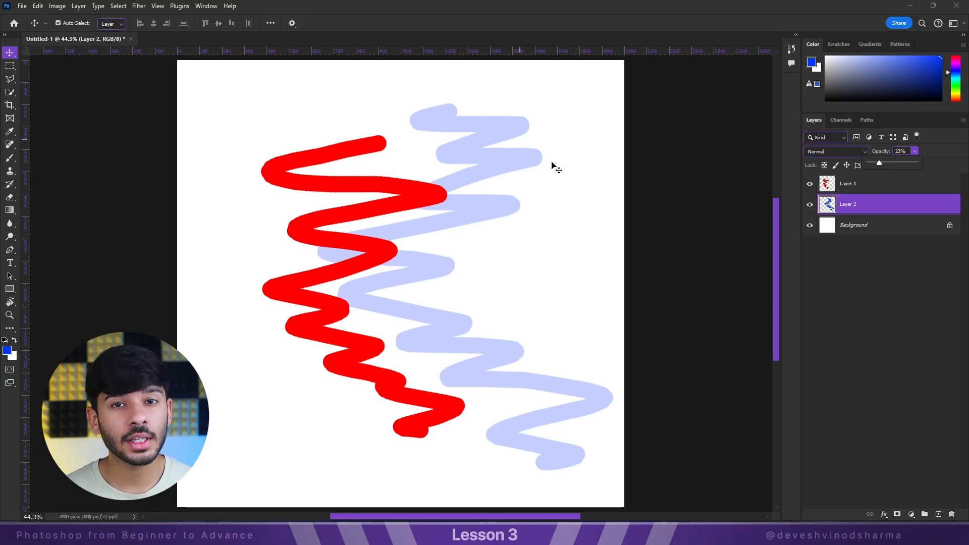
left_click_drag(879, 163, 917, 165)
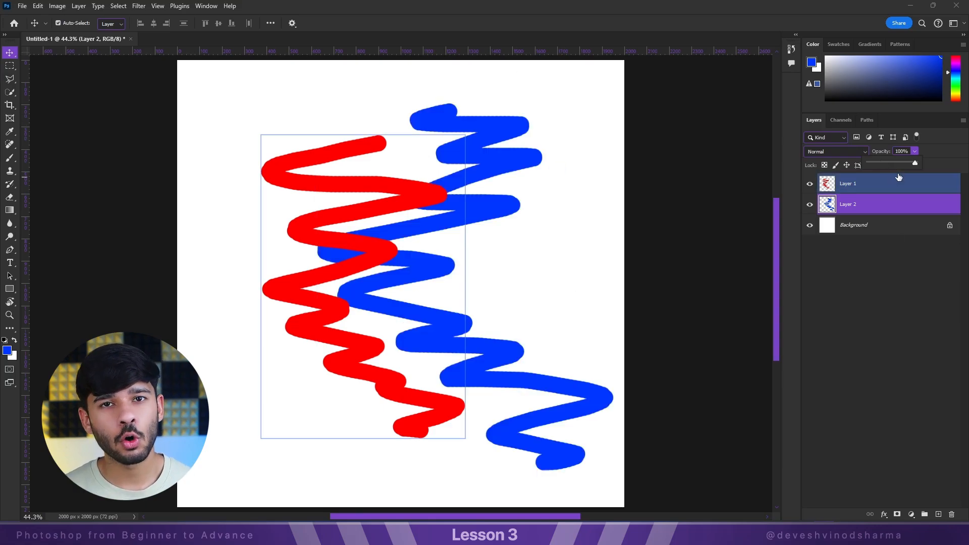
left_click(916, 299)
Try adjusting the fill of Layer 1, ending at 100%.
left_click(895, 185)
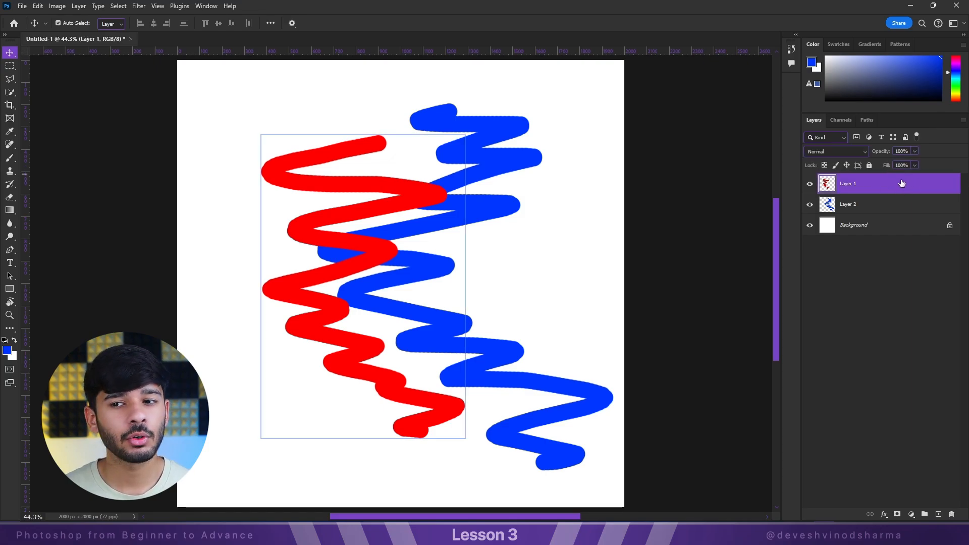
left_click(897, 279)
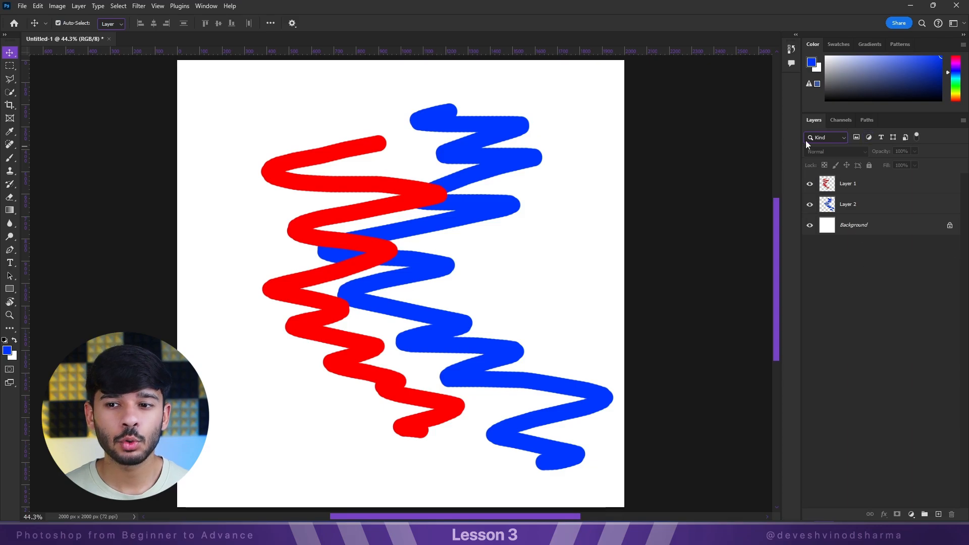
left_click(888, 205)
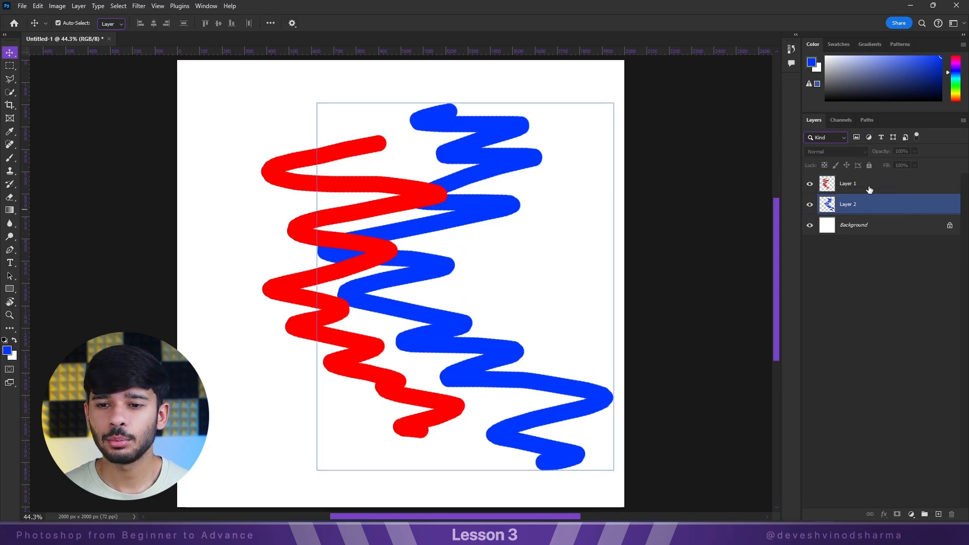
left_click(869, 190)
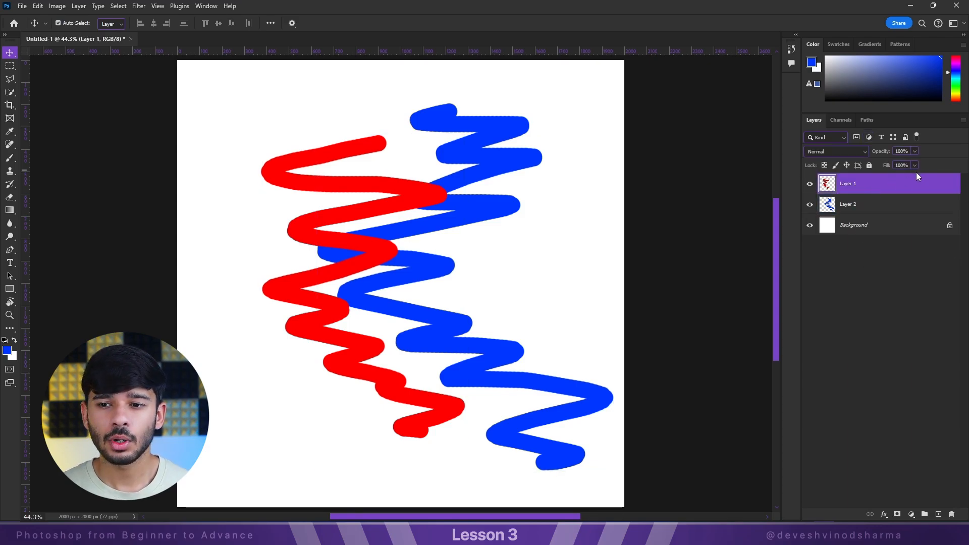
left_click(916, 165)
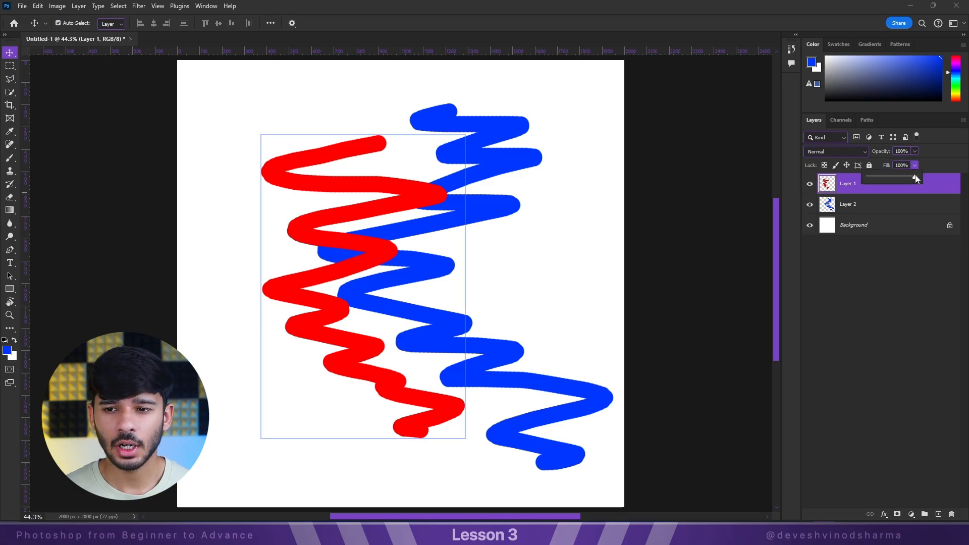
mouse_move(917, 177)
left_mouse_down()
mouse_move(882, 181)
mouse_move(913, 178)
left_mouse_up()
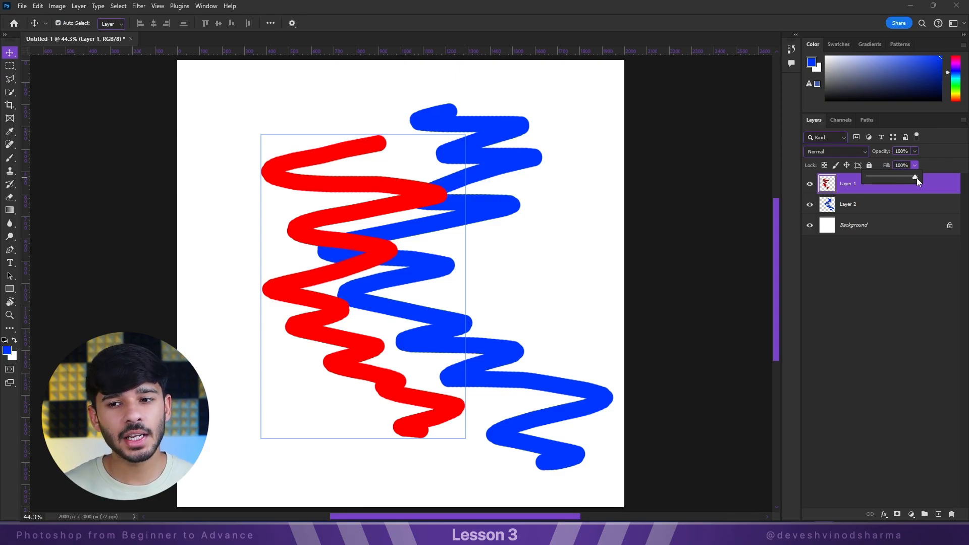
left_click(883, 279)
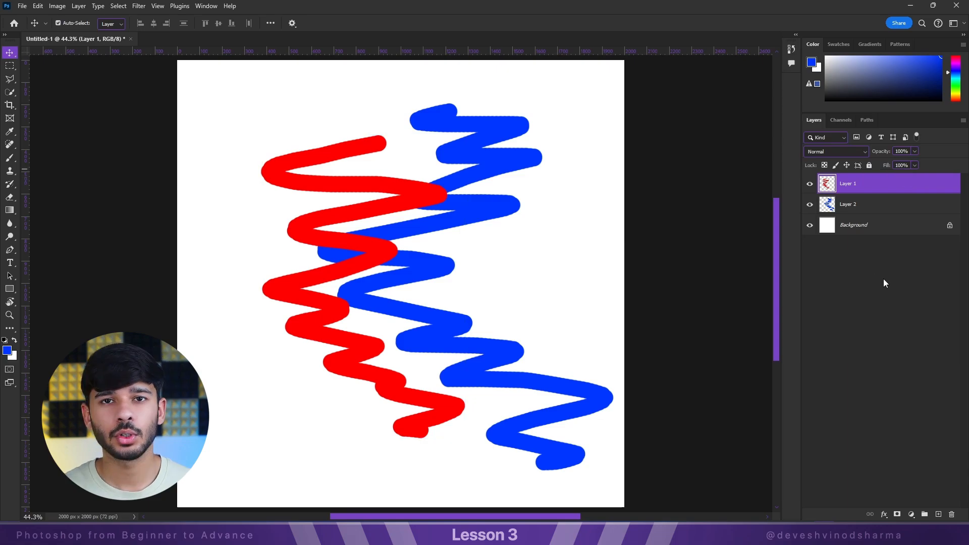
Unlock the Background layer to convert it into a regular layer.
left_click(881, 287)
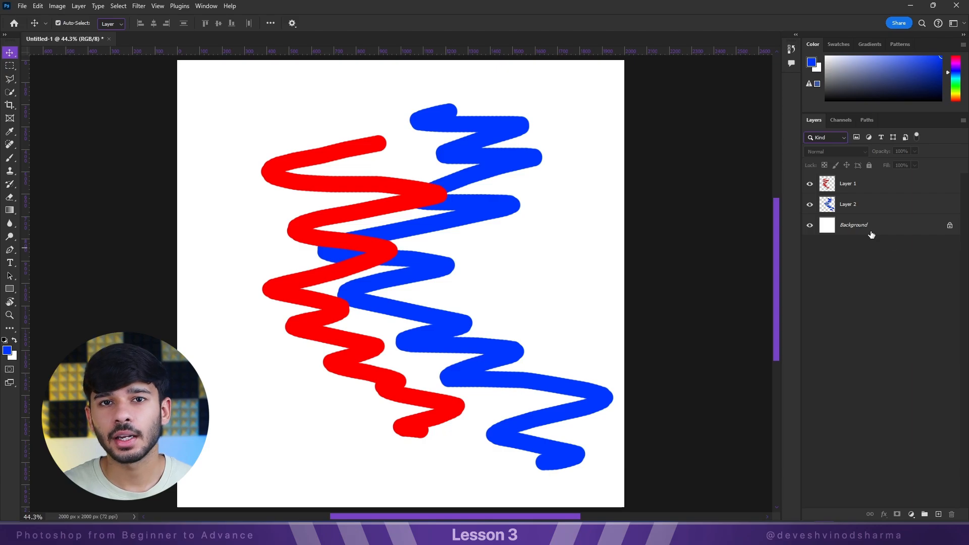
left_click(950, 227)
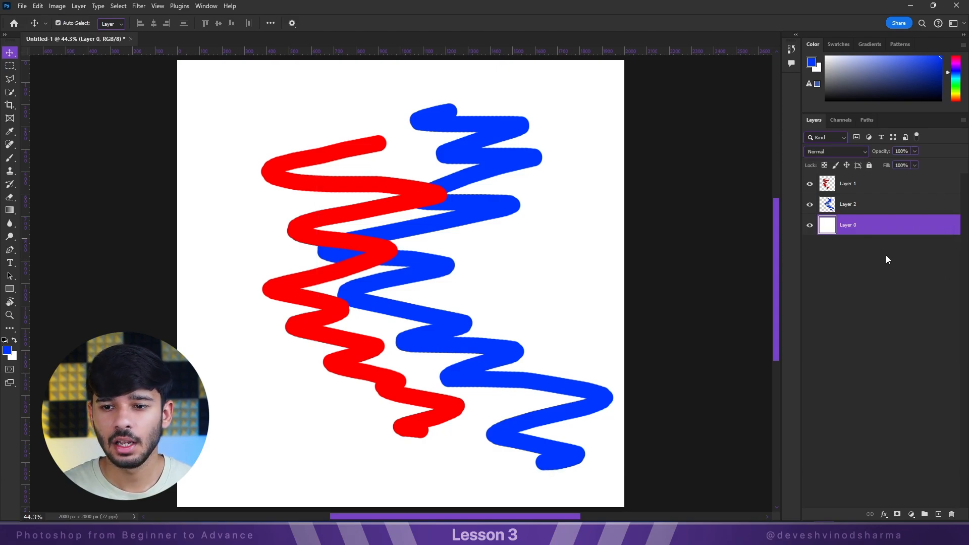
Undo the Background unlocking and convert the Background into a regular layer again with the default settings.
key("ctrl+z")
double_click(890, 227)
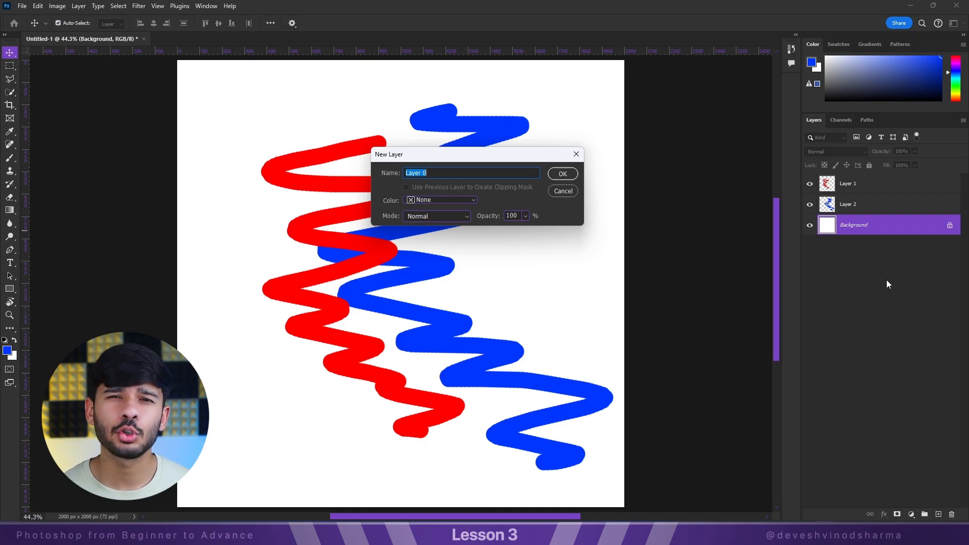
left_click(558, 176)
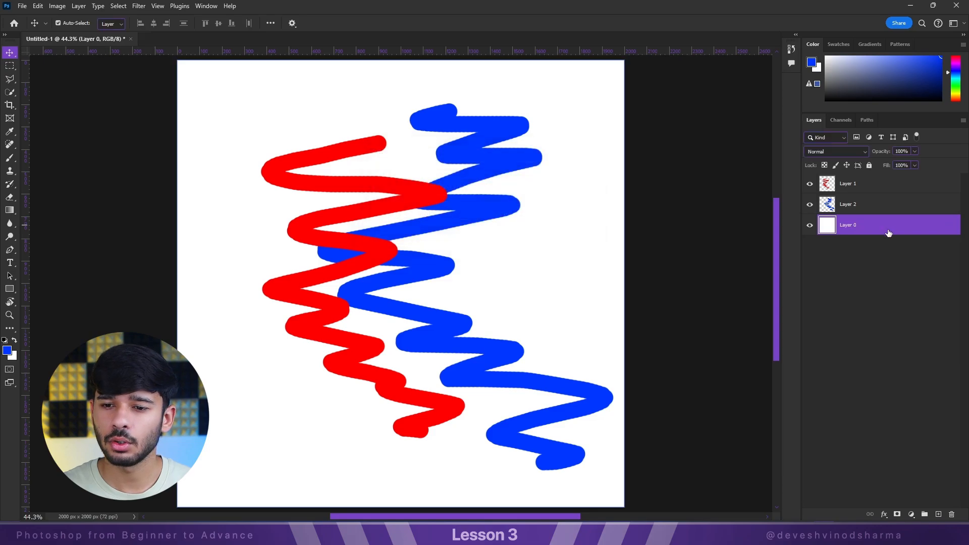
Switch to File Explorer and place the img picture from the siaim folder onto the blank Photoshop canvas.
left_click_drag(772, 233, 431, 170)
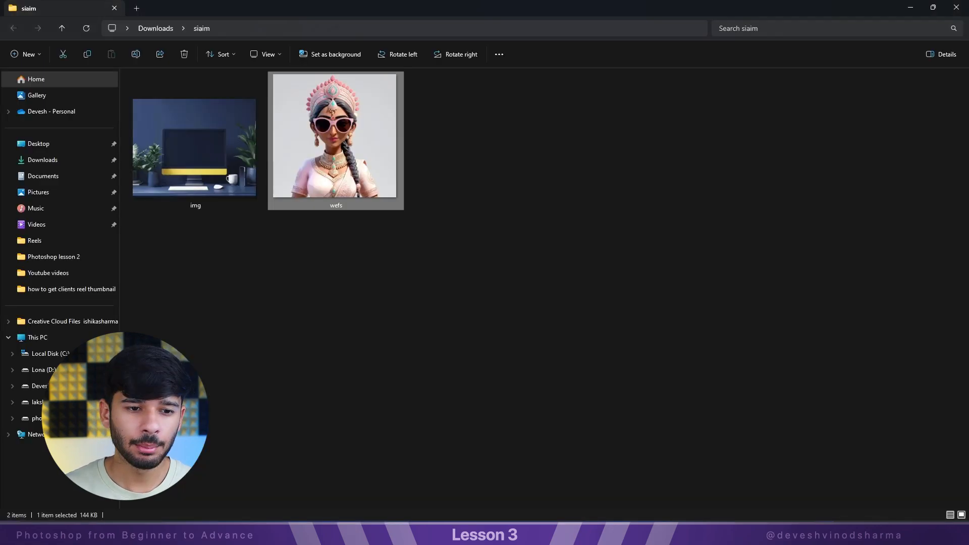
left_click(414, 368)
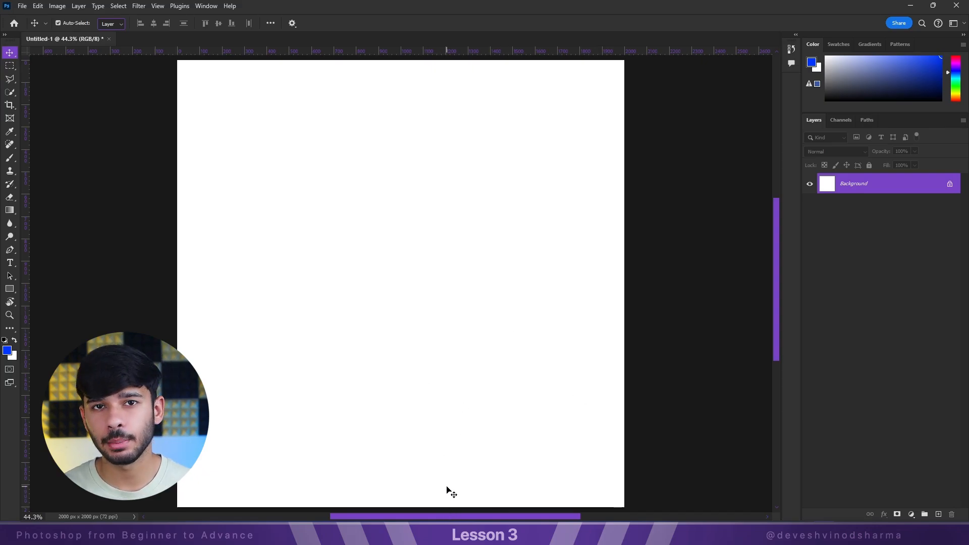
mouse_move(439, 535)
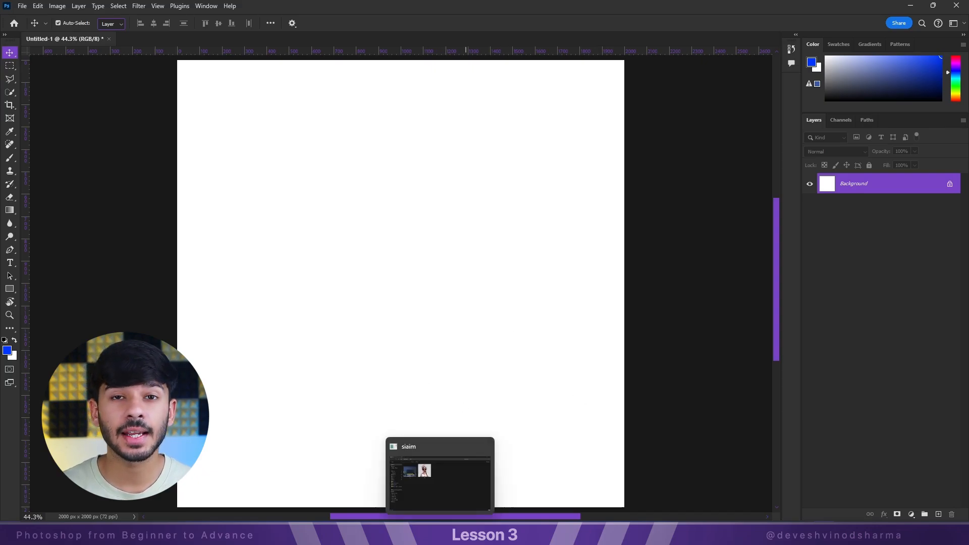
left_click(439, 477)
left_click_drag(512, 253, 293, 157)
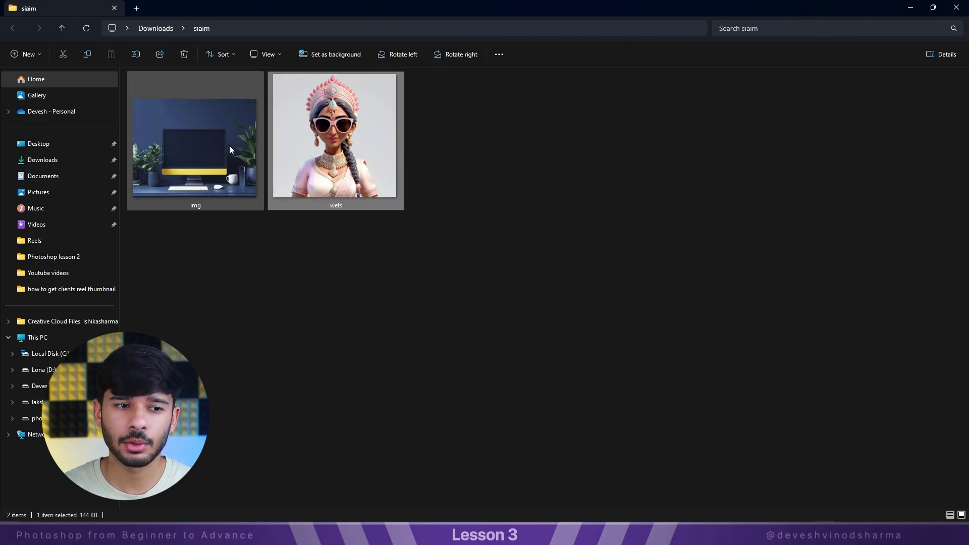
left_click(186, 147)
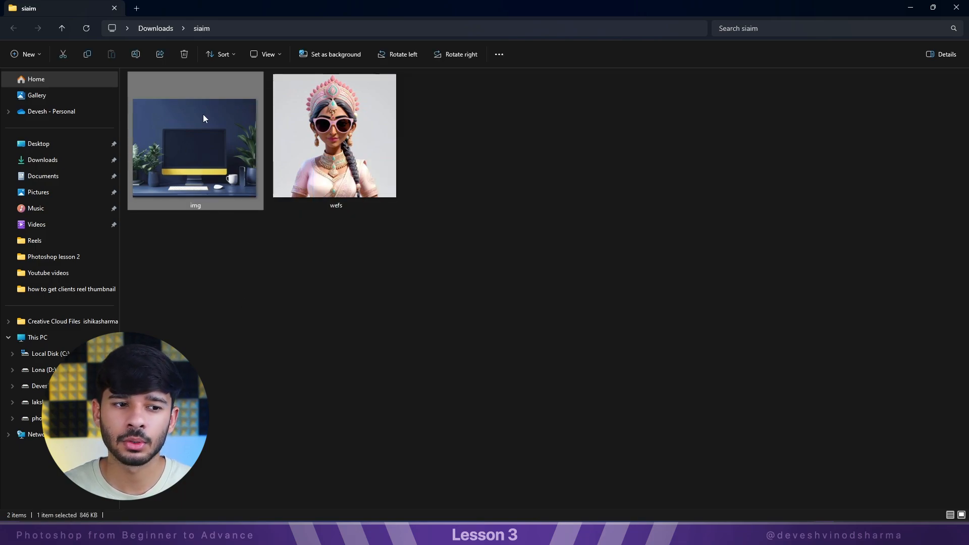
left_click_drag(202, 114, 429, 285)
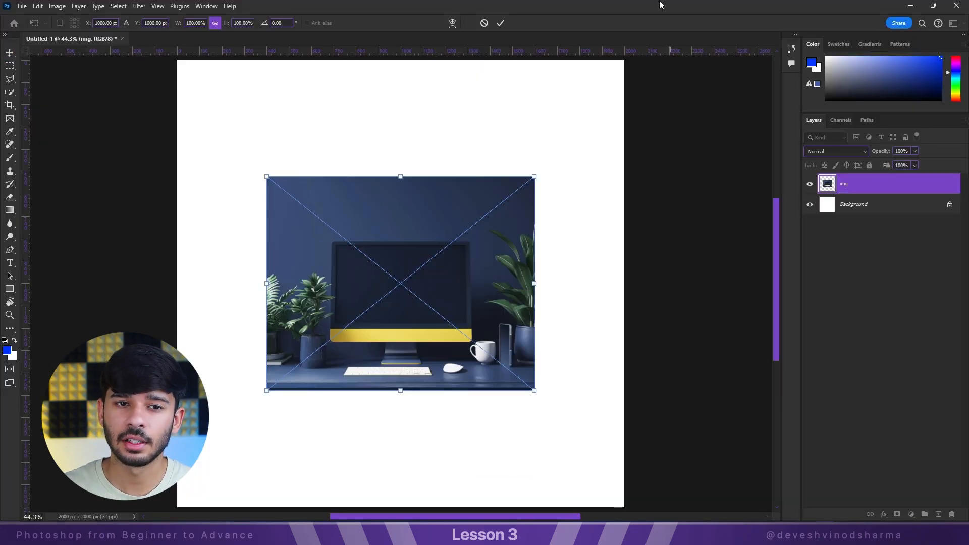
Scale the placed img picture to about 146%, centre it on the canvas and commit the placement.
left_click_drag(535, 177, 658, 78)
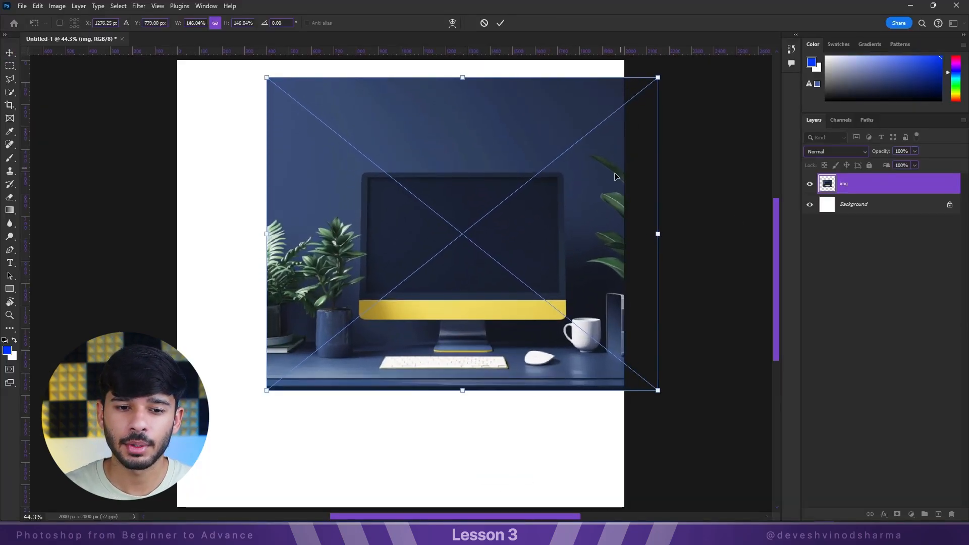
left_click_drag(618, 168, 557, 207)
key("Return")
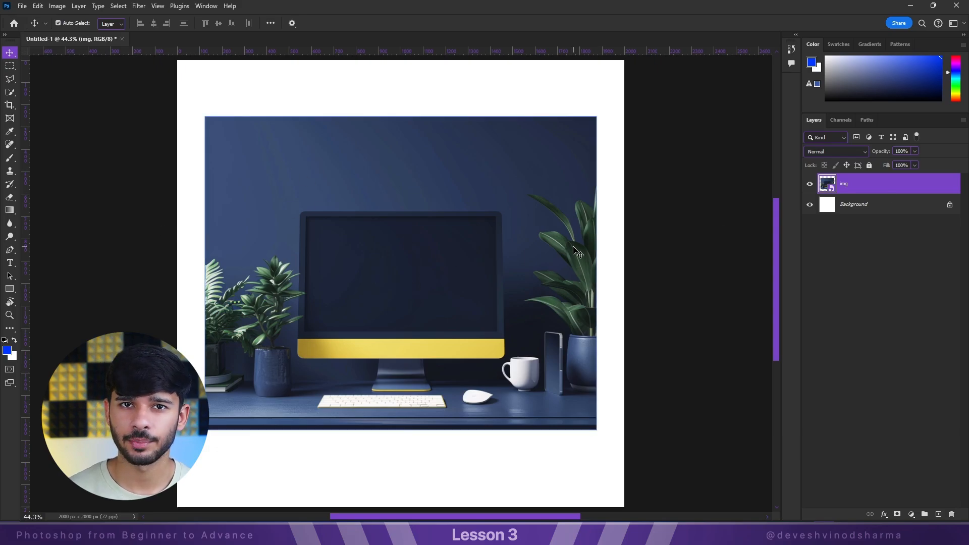
Place the wefs picture from the siaim folder over the upper-right part of the computer image and commit it.
mouse_move(412, 534)
left_click(425, 426)
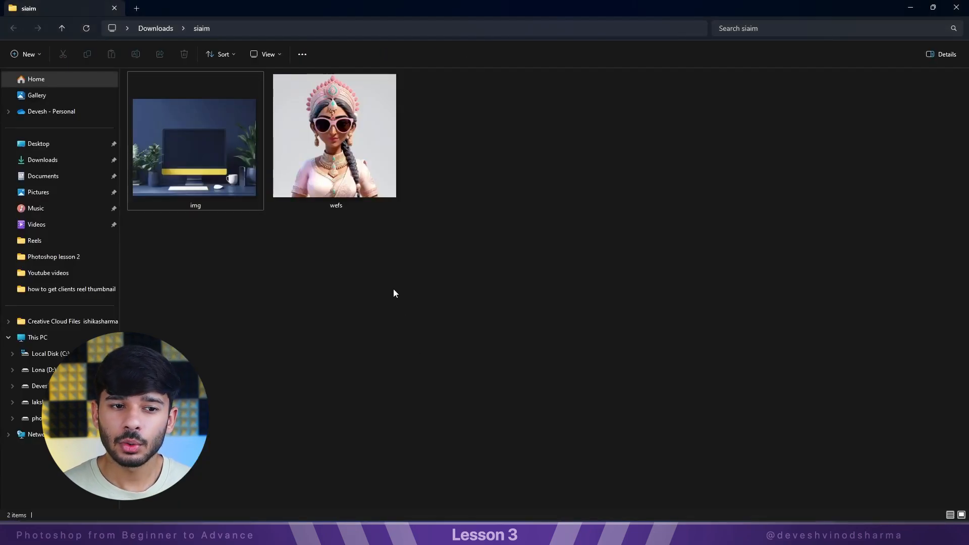
left_click(331, 149)
left_click_drag(331, 149, 461, 338)
key("Return")
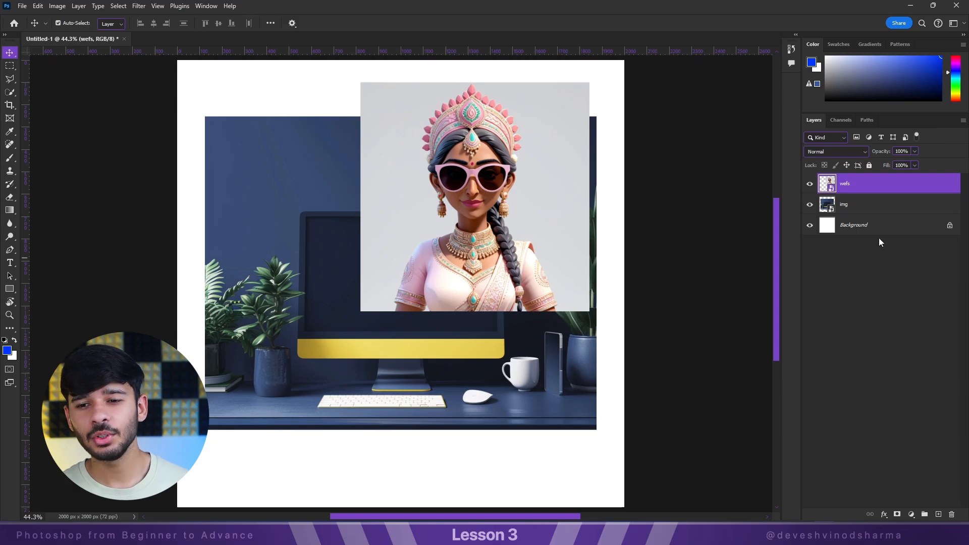
Select the img layer and move the computer image down and to the left on the canvas.
left_click(891, 226)
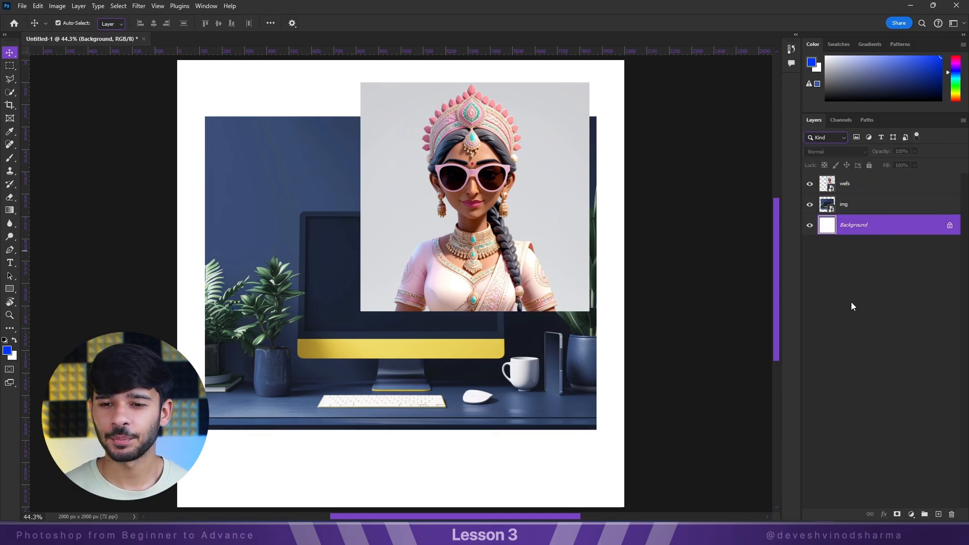
left_click(905, 279)
left_click(857, 211)
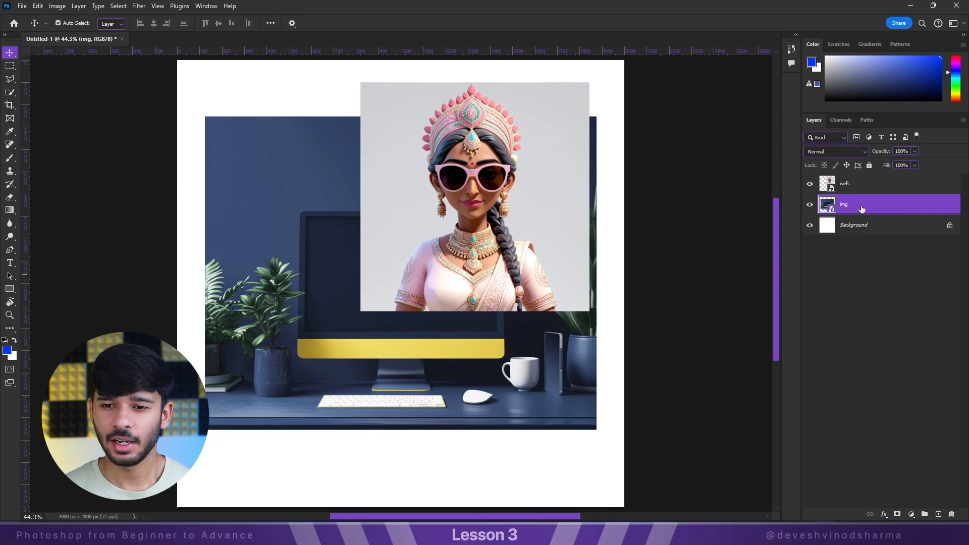
left_click_drag(444, 348, 398, 398)
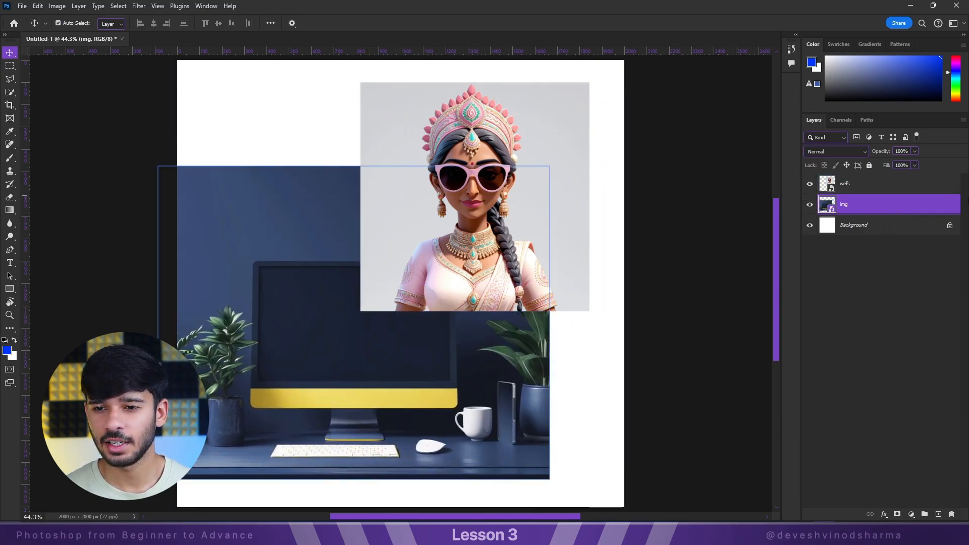
Reposition the wefs portrait slightly right and down on the canvas and deselect all layers.
left_click_drag(474, 215, 500, 212)
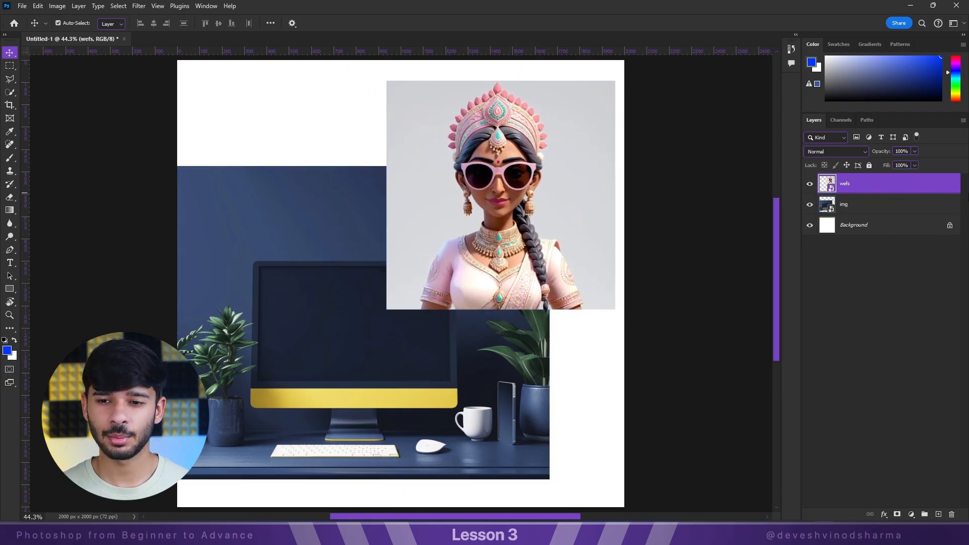
mouse_move(506, 191)
left_mouse_down()
mouse_move(424, 181)
mouse_move(501, 191)
left_mouse_up()
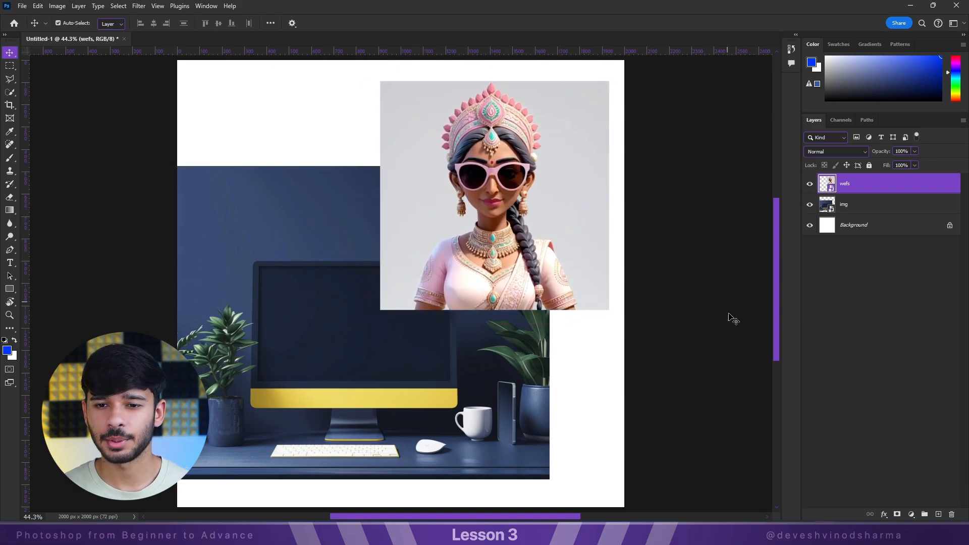
key("ctrl+z")
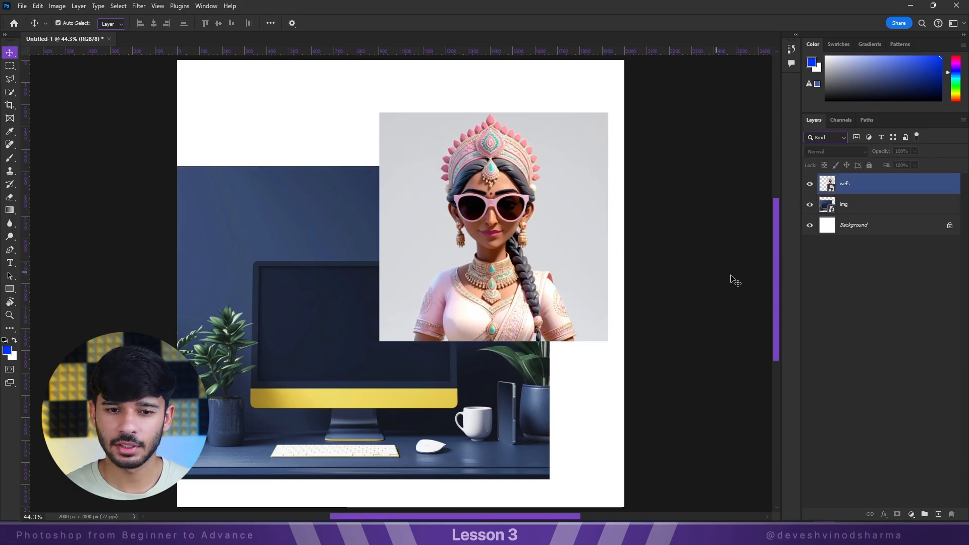
left_click(735, 281)
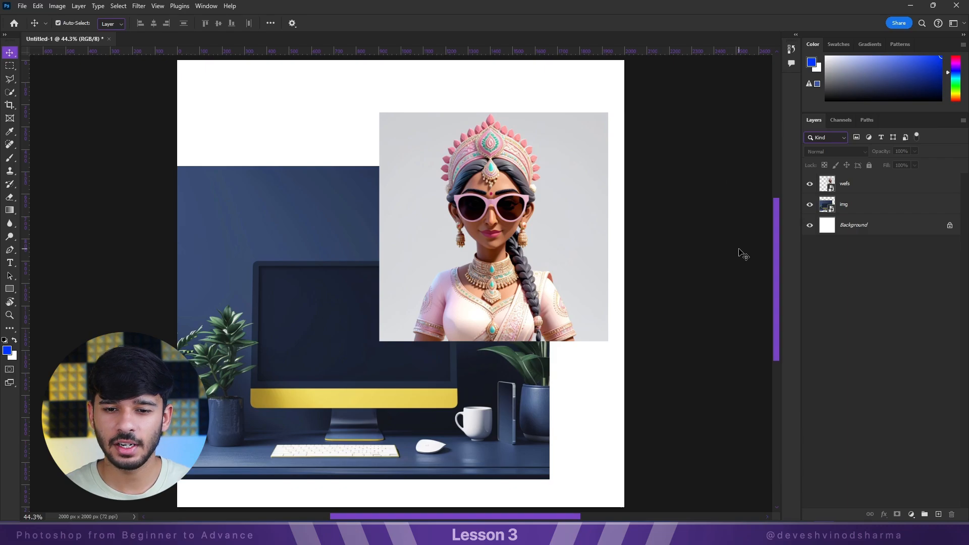
key("ctrl+z")
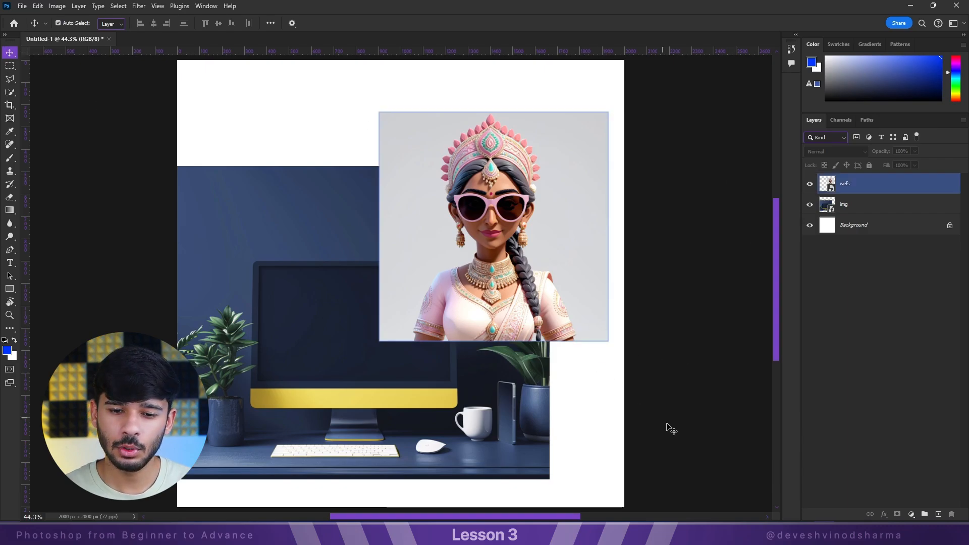
Select the wefs and img layers together, scale both down proportionally and reposition them with Free Transform.
left_click_drag(697, 454, 262, 116)
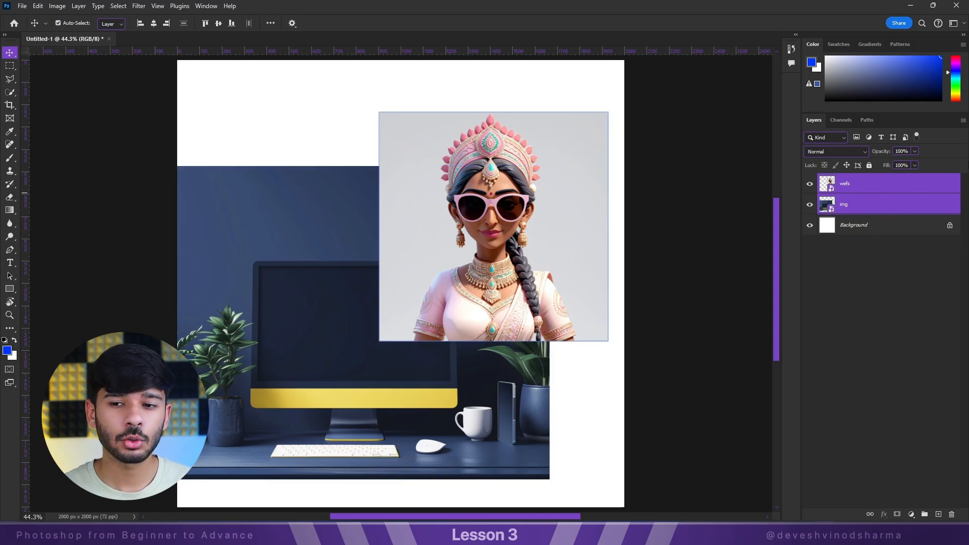
key("ctrl+t")
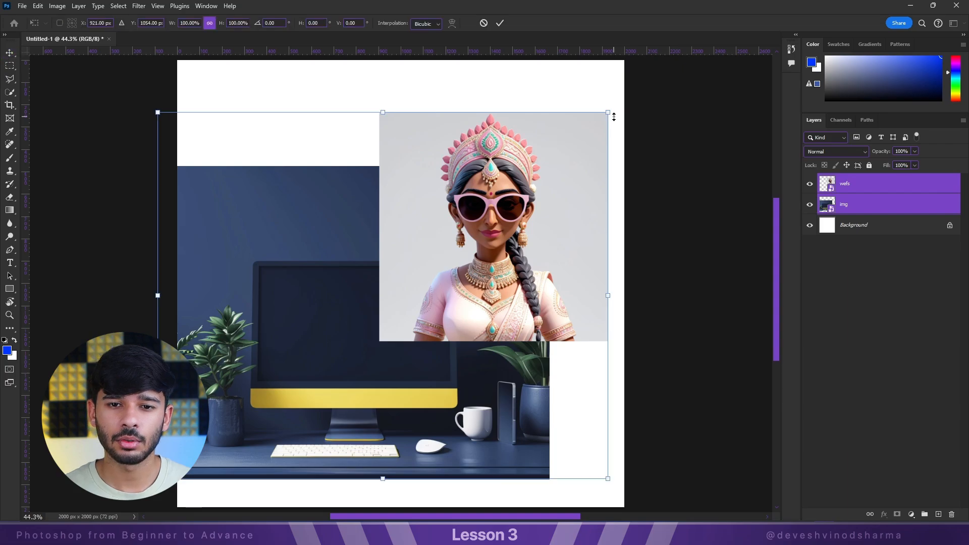
left_click_drag(614, 114, 588, 112)
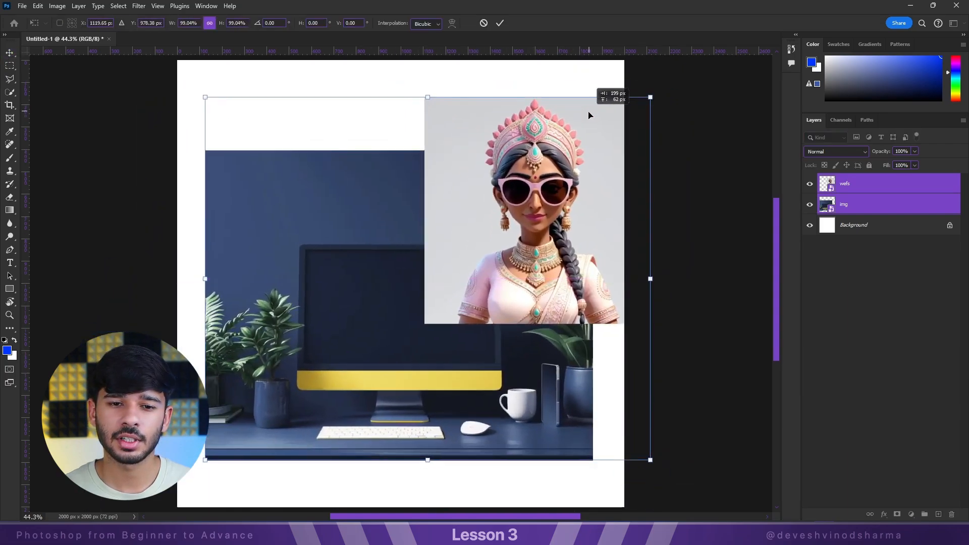
Centre the wefs layer on the canvas by aligning it with the Background's horizontal and vertical centres.
left_click(867, 191)
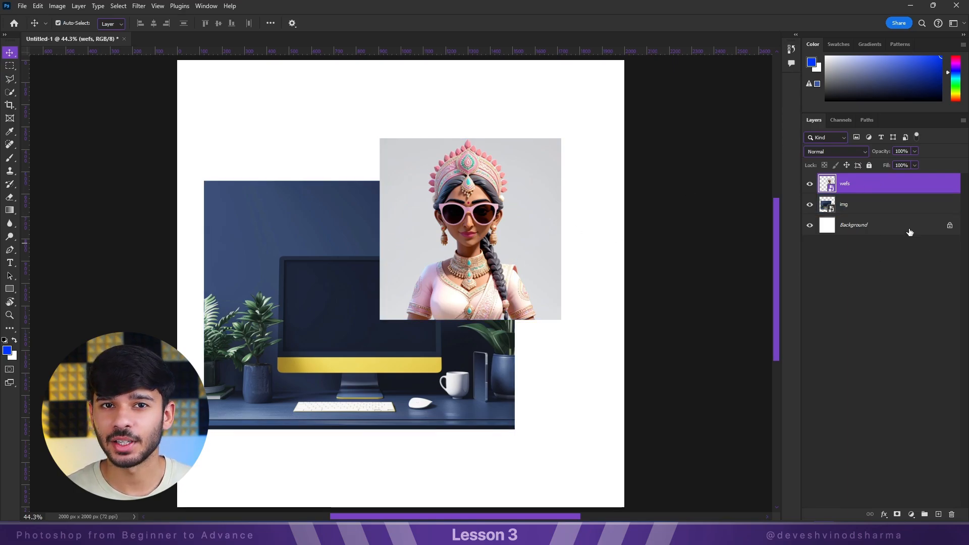
left_click_drag(658, 118, 521, 161)
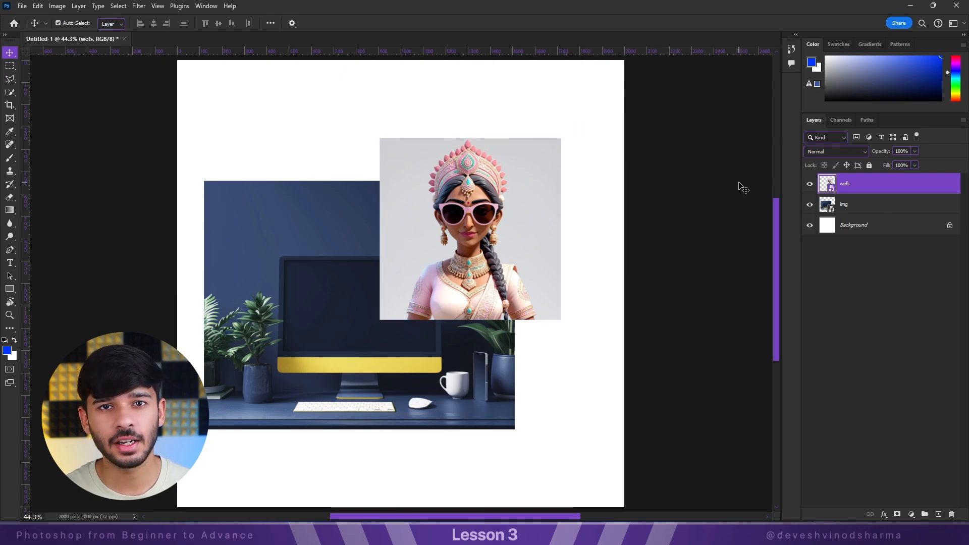
key("ctrl")
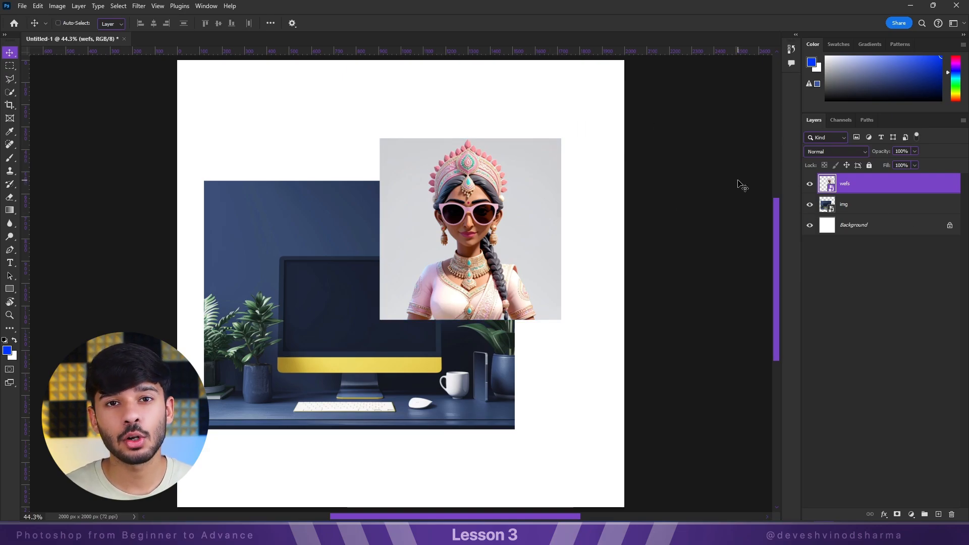
left_click(868, 228, "ctrl")
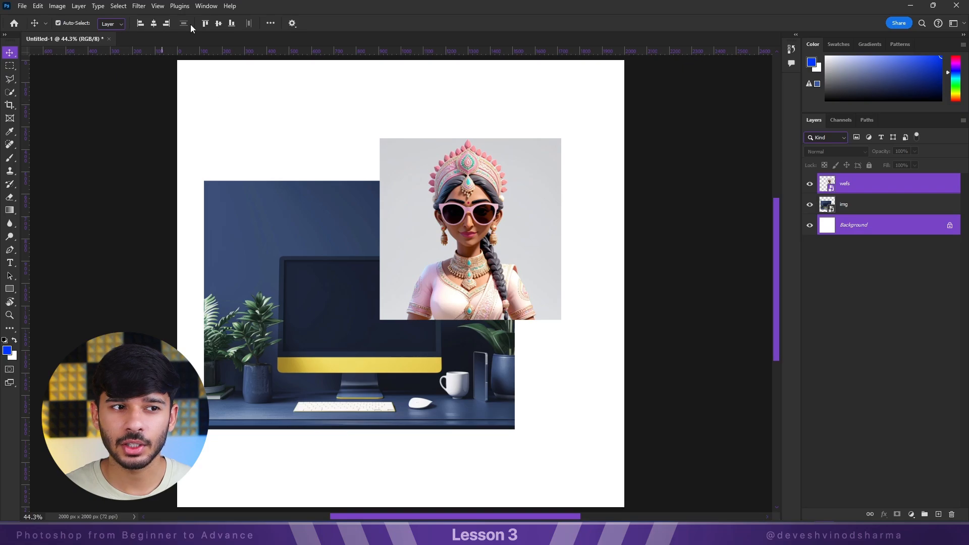
left_click(154, 24)
left_click(219, 23)
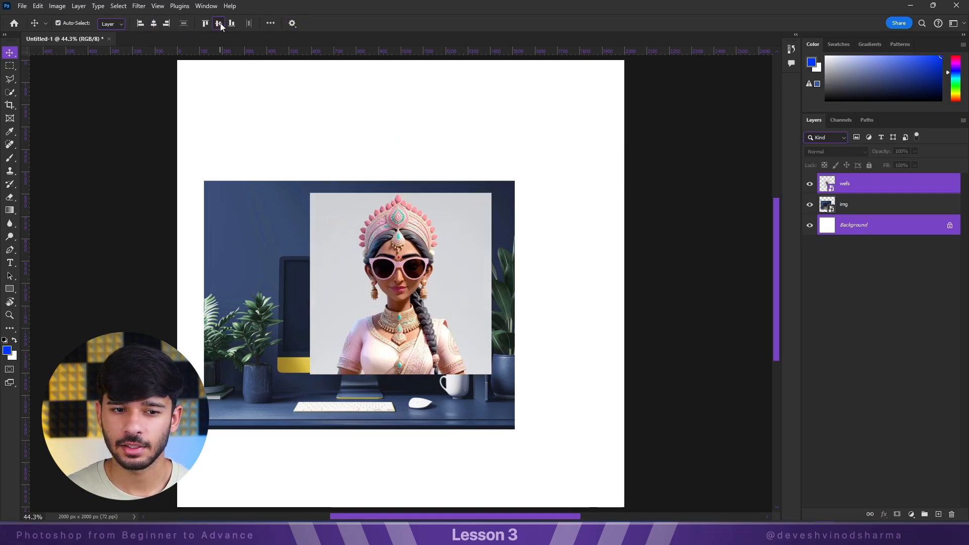
left_click(916, 296)
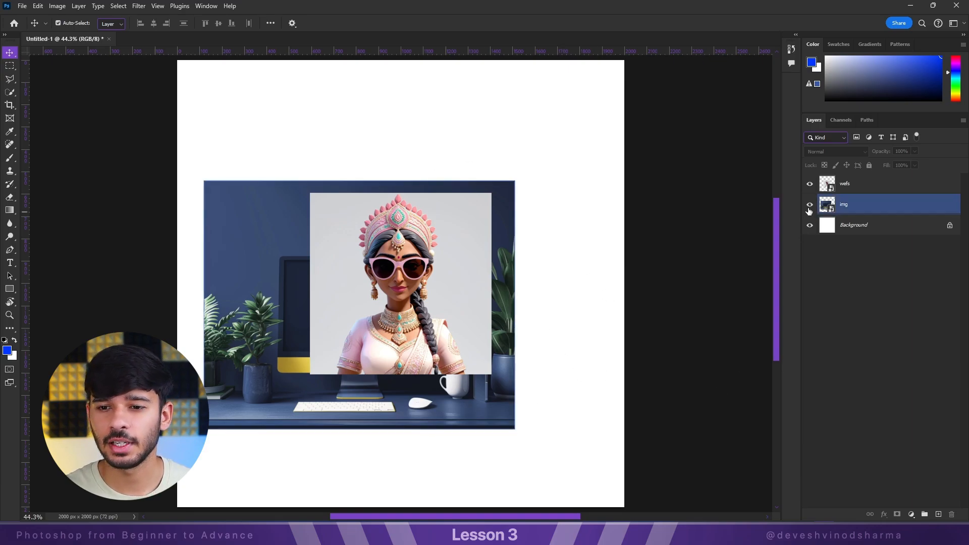
Hide the img layer and show it again, and select the whole range from wefs to Background and clear the selection.
left_click(809, 204)
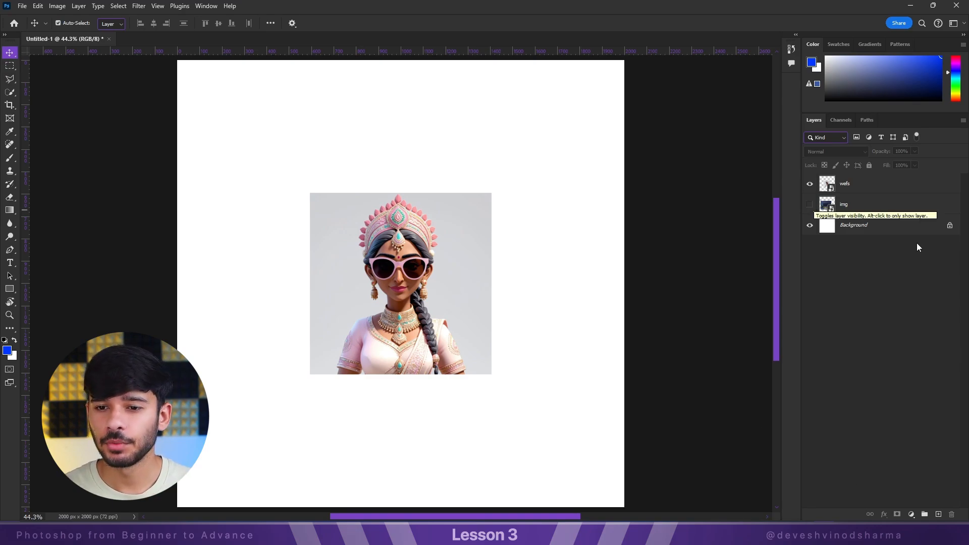
left_click(809, 204)
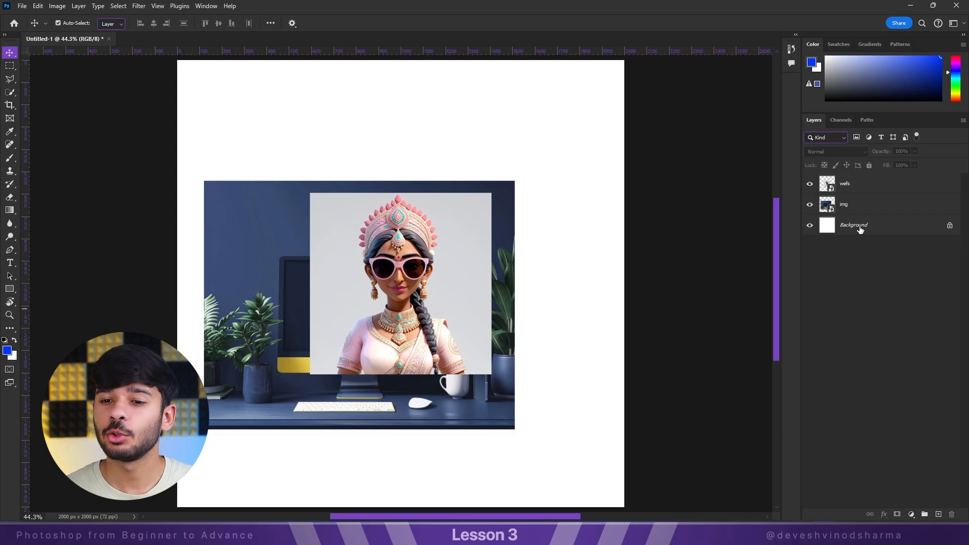
left_click(880, 186)
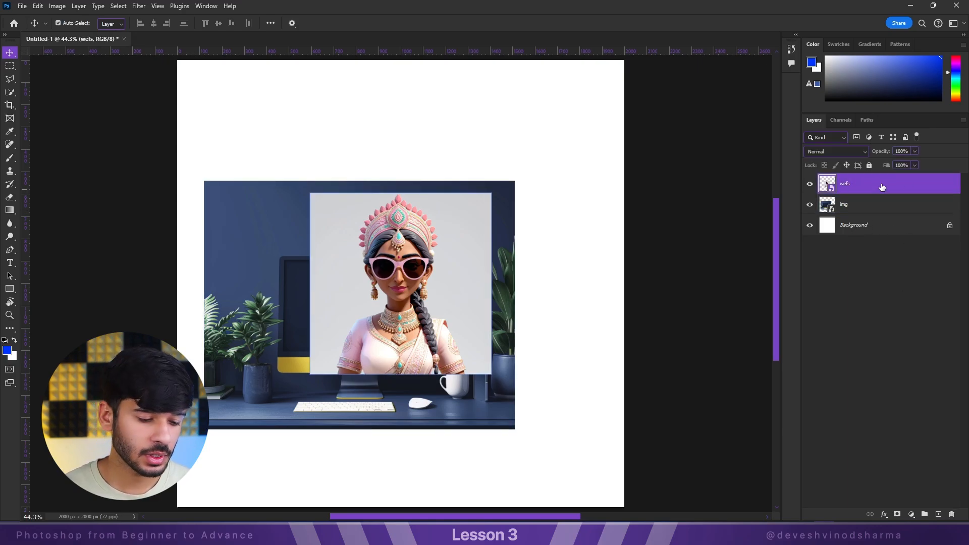
left_click(881, 233, "shift")
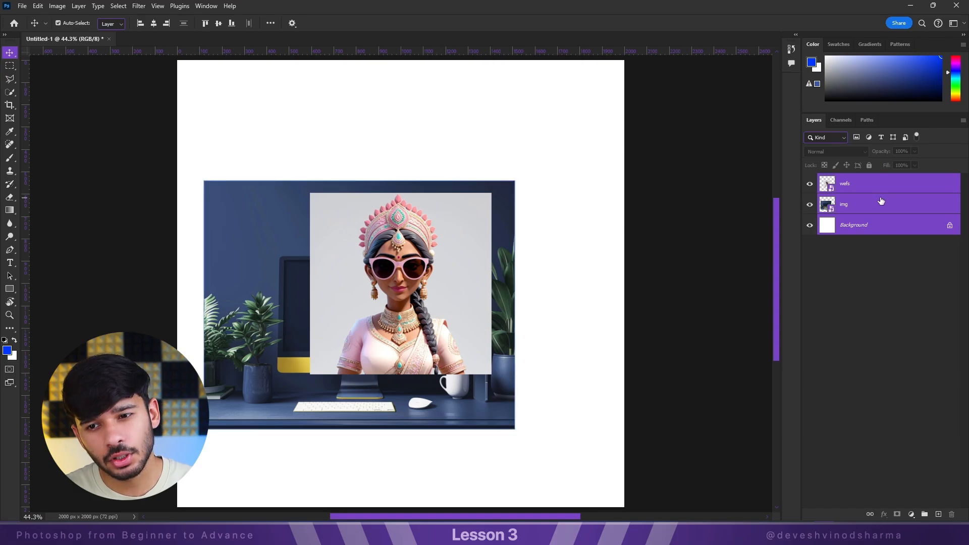
left_click(889, 374)
Move the img computer picture up and to the right so it is centred behind the portrait.
left_click(476, 345)
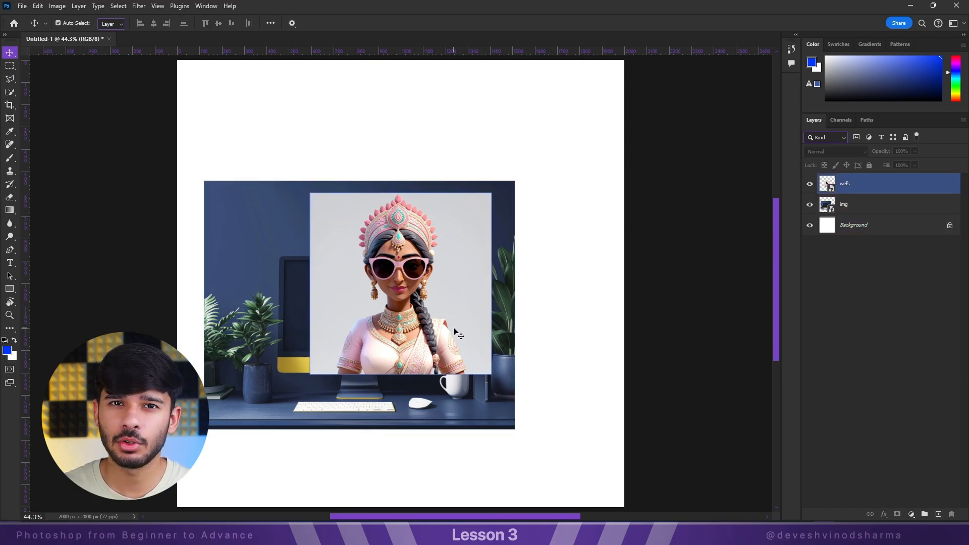
left_click_drag(470, 398, 513, 376)
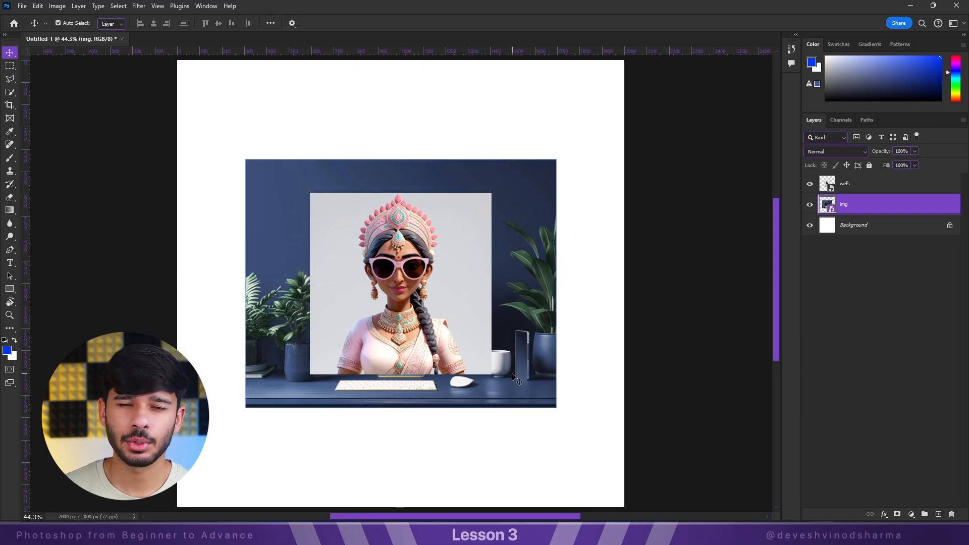
Set the wefs portrait layer's blending mode to Dissolve and lower its opacity to 75%.
left_click(456, 271)
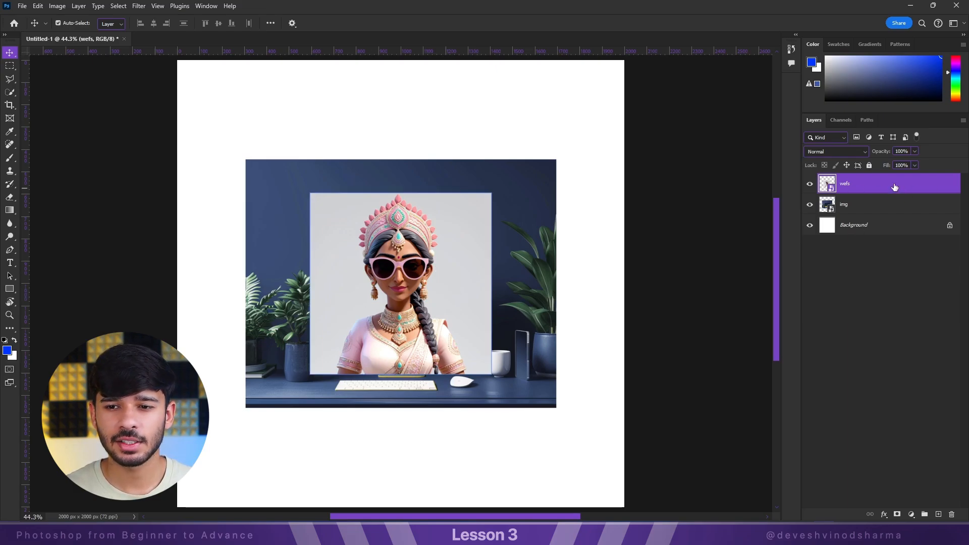
left_click(845, 152)
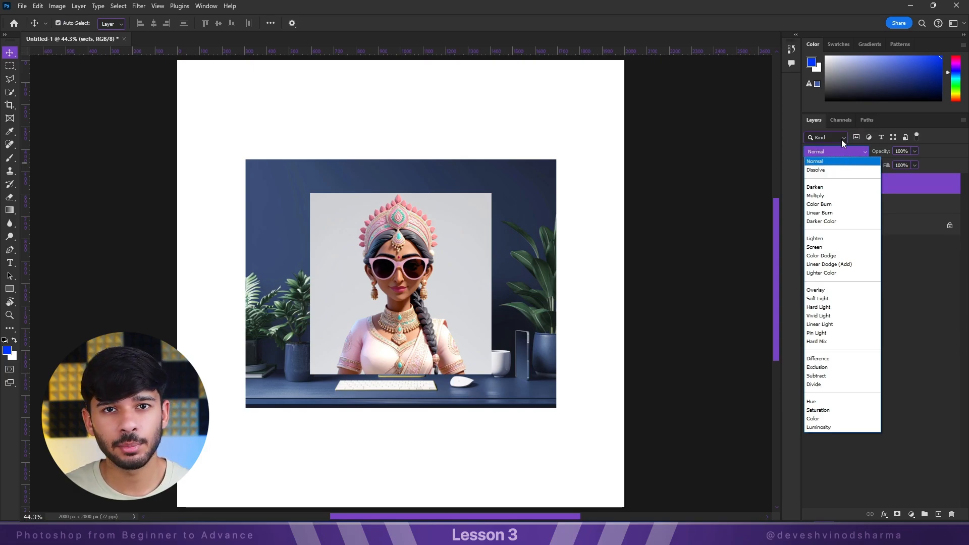
left_click(841, 162)
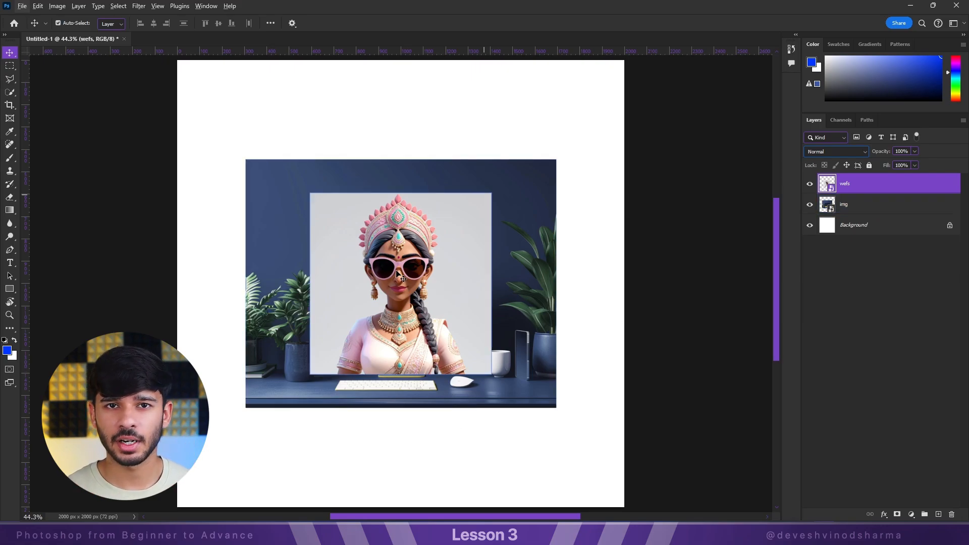
left_click(837, 151)
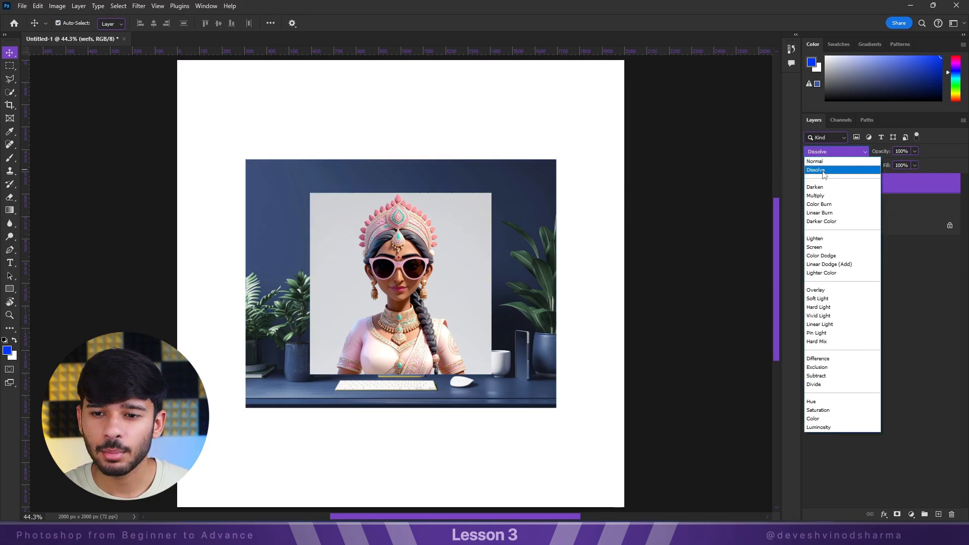
left_click(823, 171)
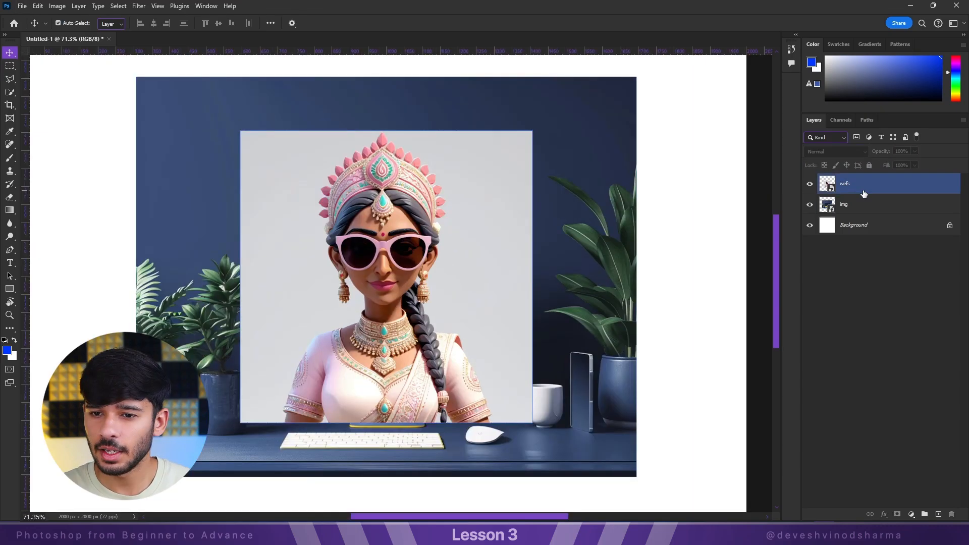
left_click(864, 193)
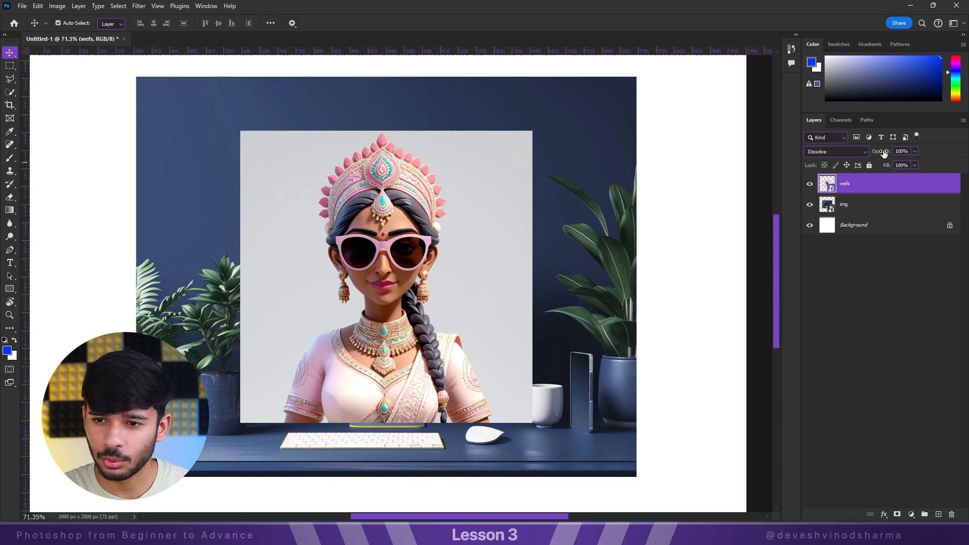
left_click_drag(883, 154, 872, 154)
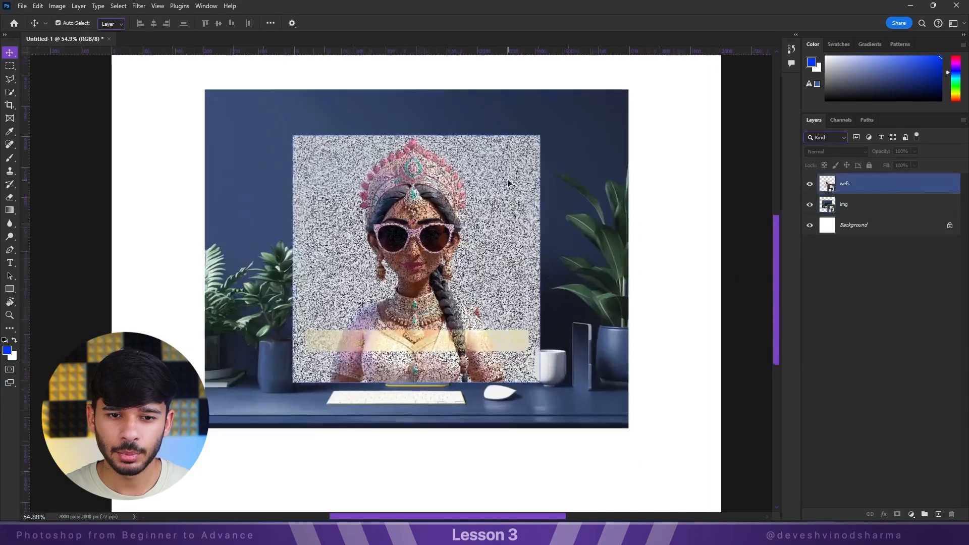
Lower the dissolved wefs layer's opacity to 44%, with its right edge magnified to pixel level.
scroll(517, 184, "up", 4)
scroll(530, 185, "up", 8)
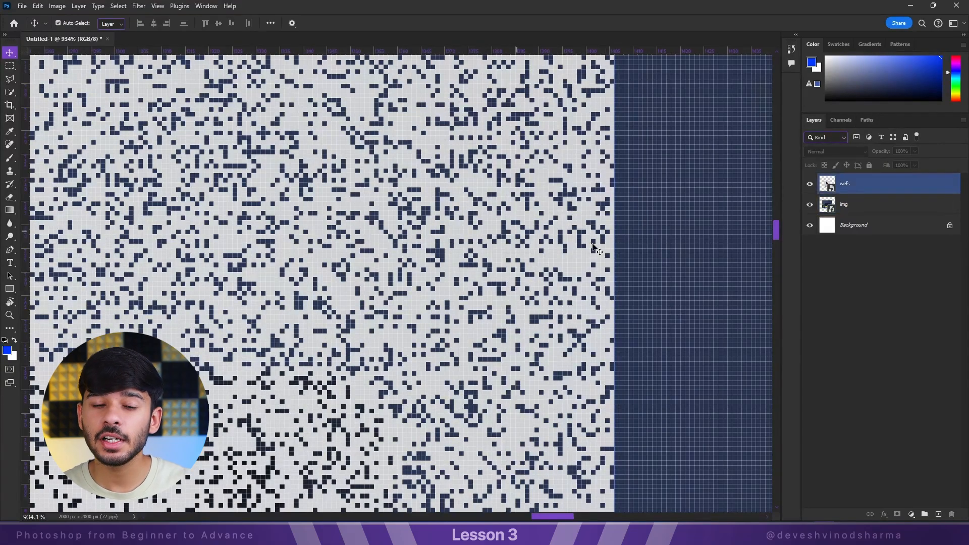
left_click(878, 183)
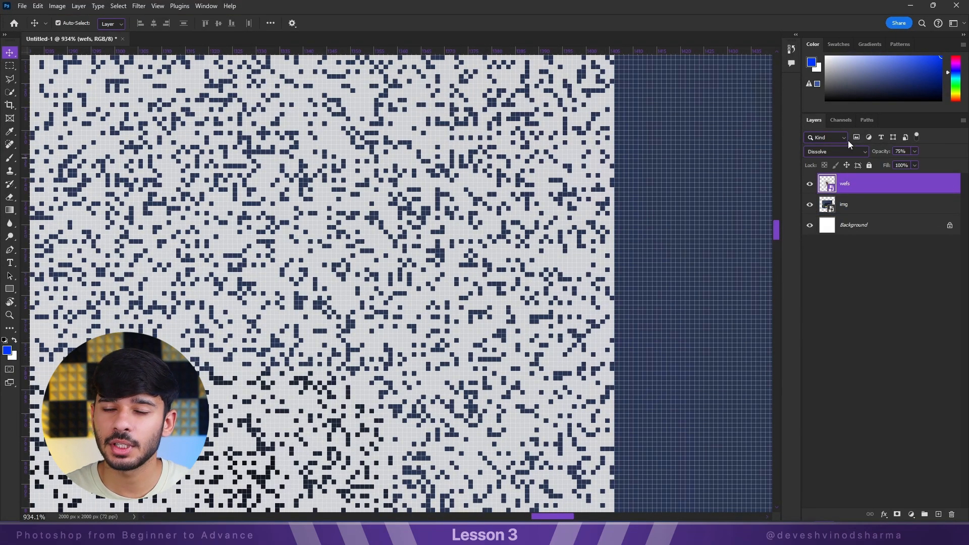
left_click_drag(886, 155, 869, 156)
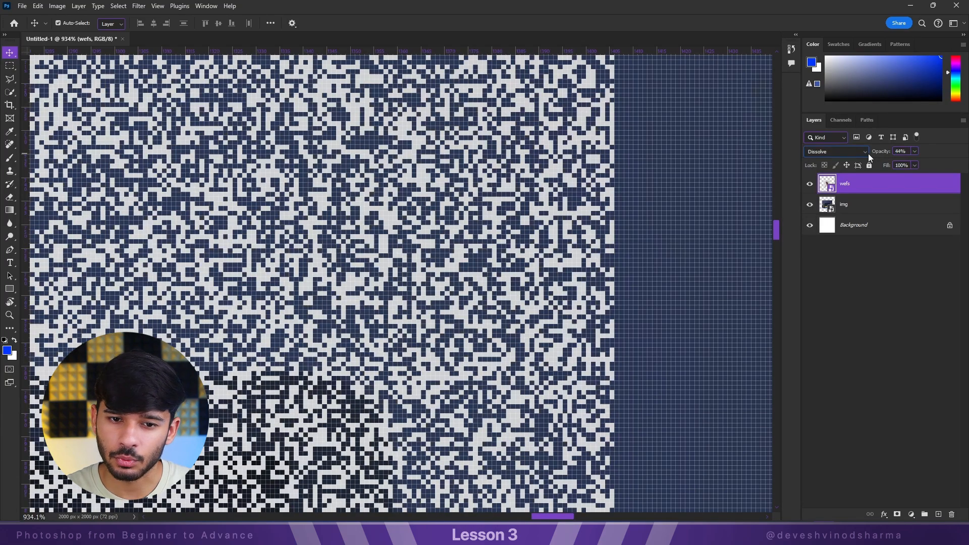
Inspect the wefs layer's scattered pixels and reduce its opacity to 16%.
left_click_drag(489, 275, 576, 184)
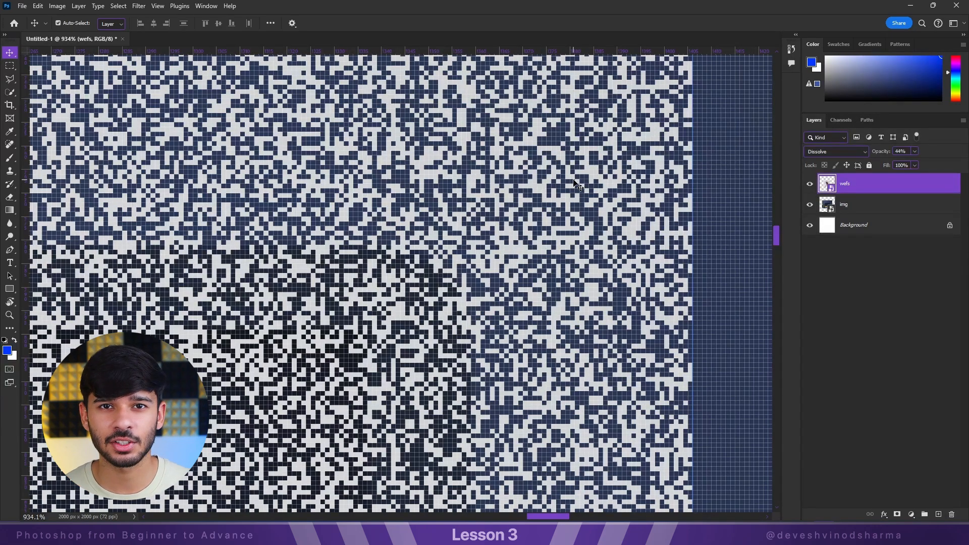
scroll(576, 185, "down", 2)
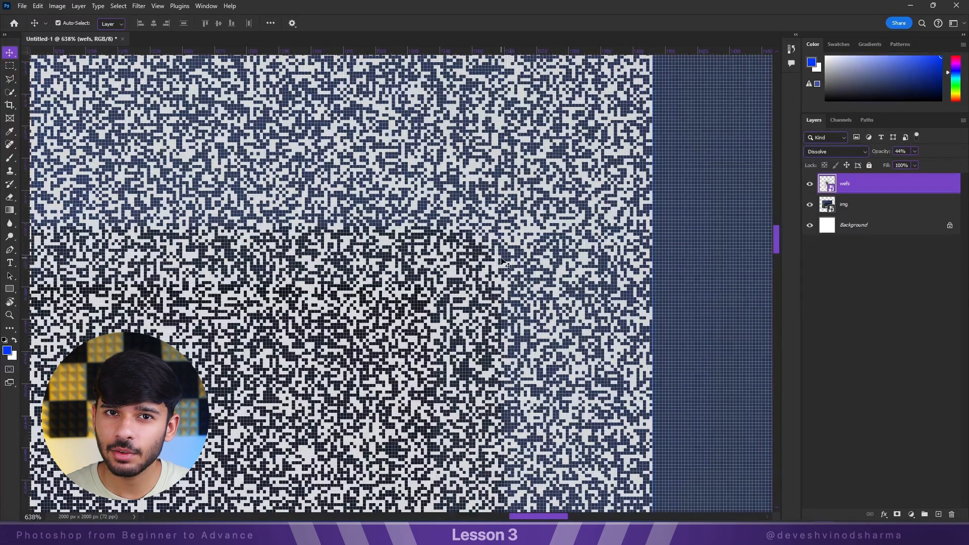
scroll(515, 267, "down", 1)
scroll(514, 268, "down", 6)
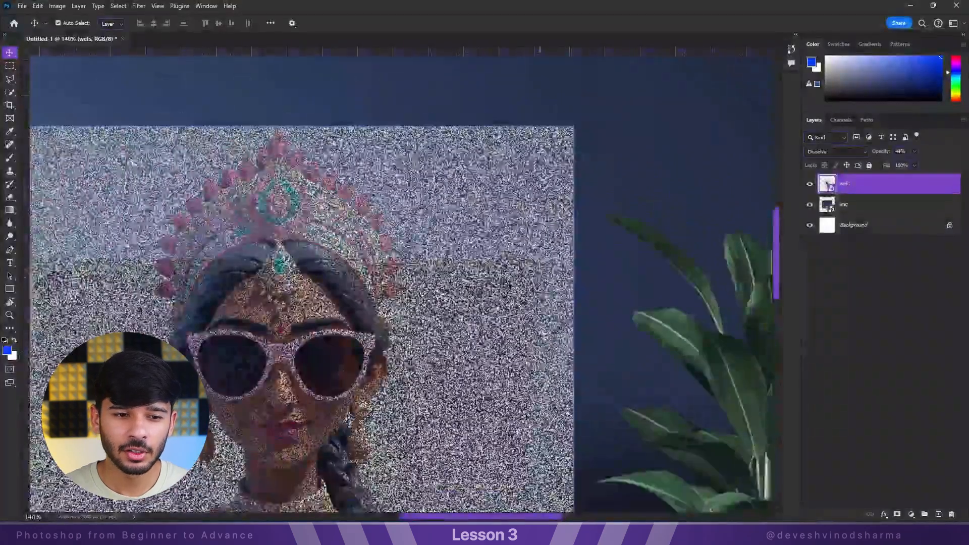
scroll(391, 336, "up", 3)
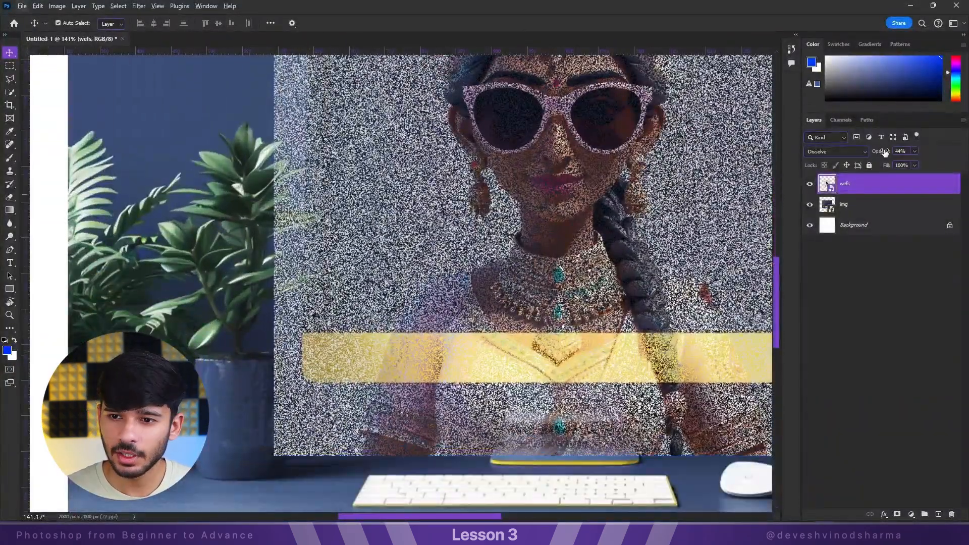
left_click_drag(885, 153, 871, 155)
scroll(662, 194, "down", 3)
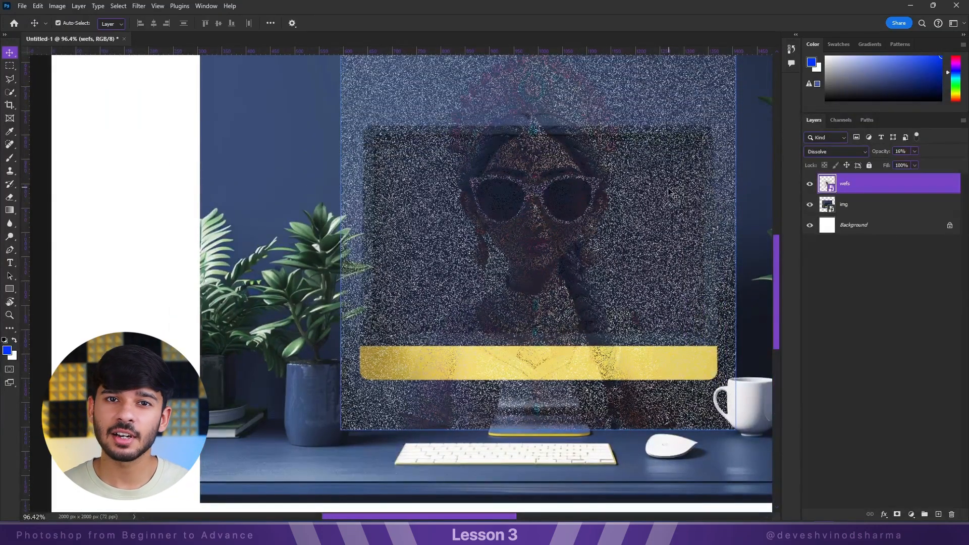
Examine the sparse pixels on the portrait's face and raise the wefs layer's opacity to 100%.
scroll(586, 177, "up", 1)
scroll(586, 177, "up", 10)
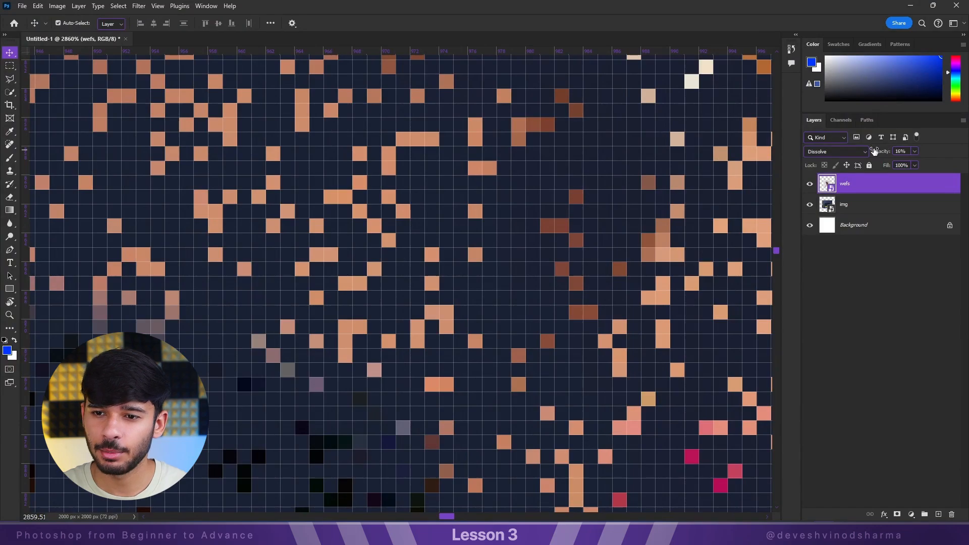
left_click_drag(881, 151, 923, 153)
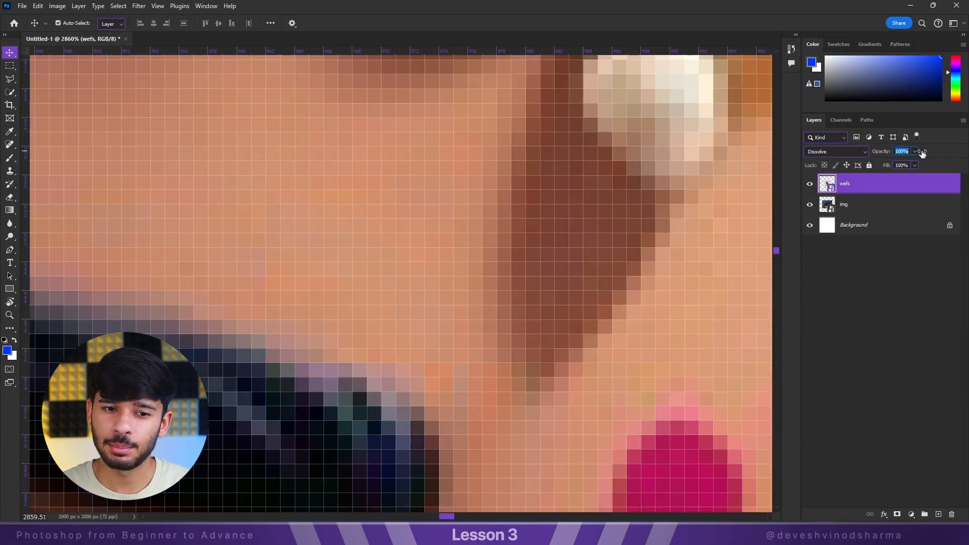
key("ctrl+0")
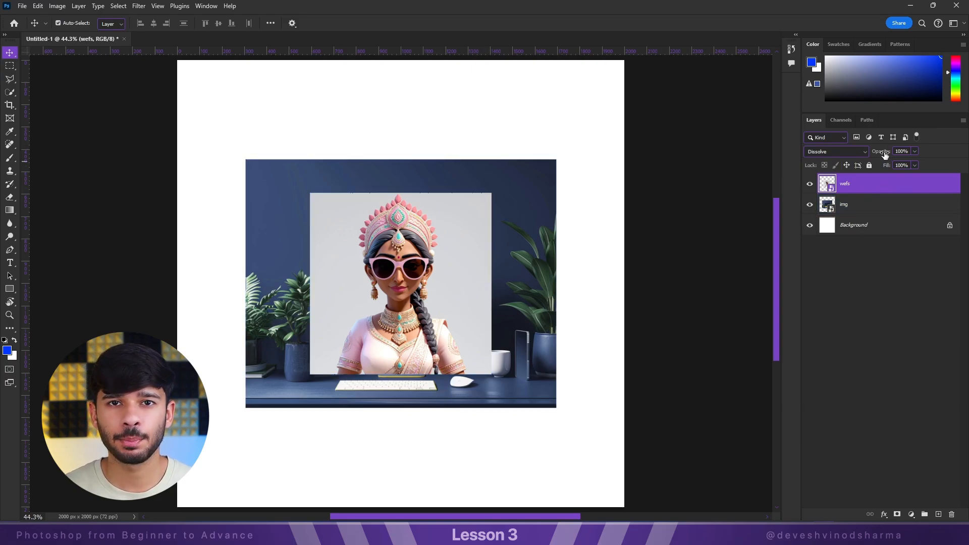
Choose Dissolve again for the wefs layer and reduce its opacity to 72%.
left_click(840, 151)
left_click(837, 154)
left_click(836, 153)
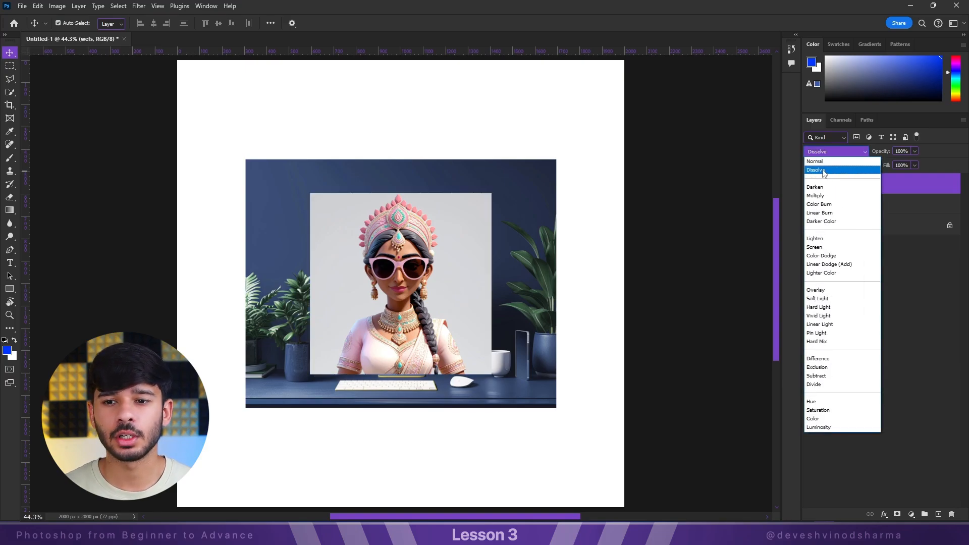
left_click(824, 170)
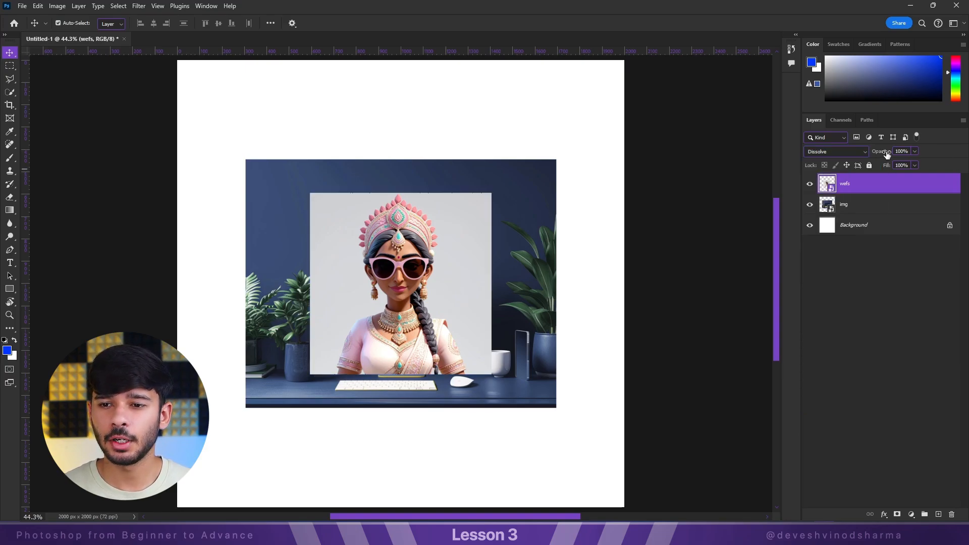
left_click_drag(887, 154, 879, 155)
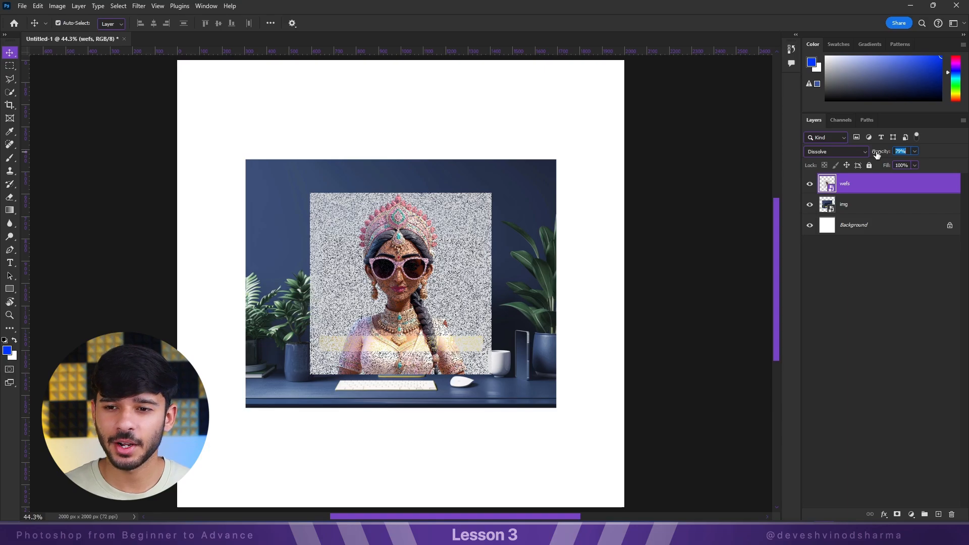
left_click_drag(875, 155, 872, 155)
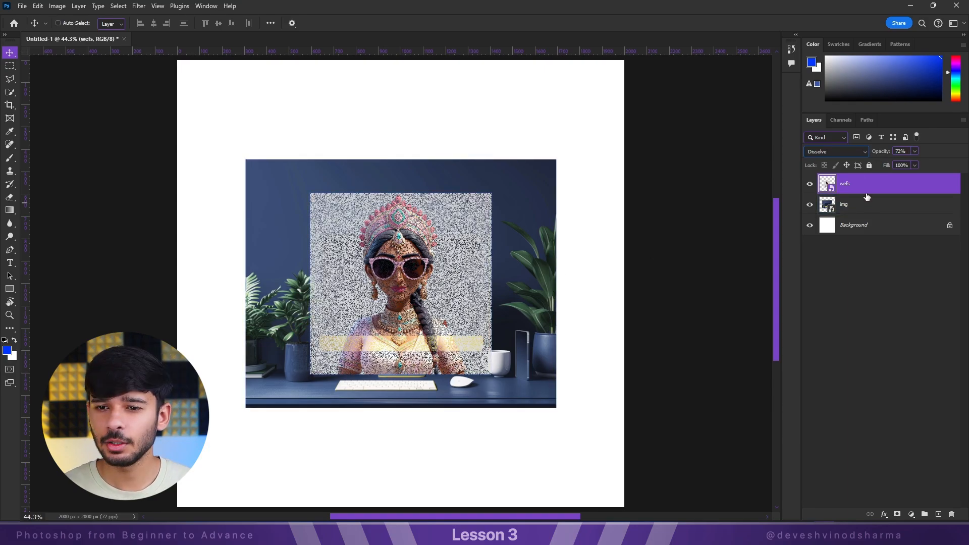
Return the wefs layer to Normal blending at 100% opacity and clear the layer selection.
left_click(835, 152)
left_click(823, 148)
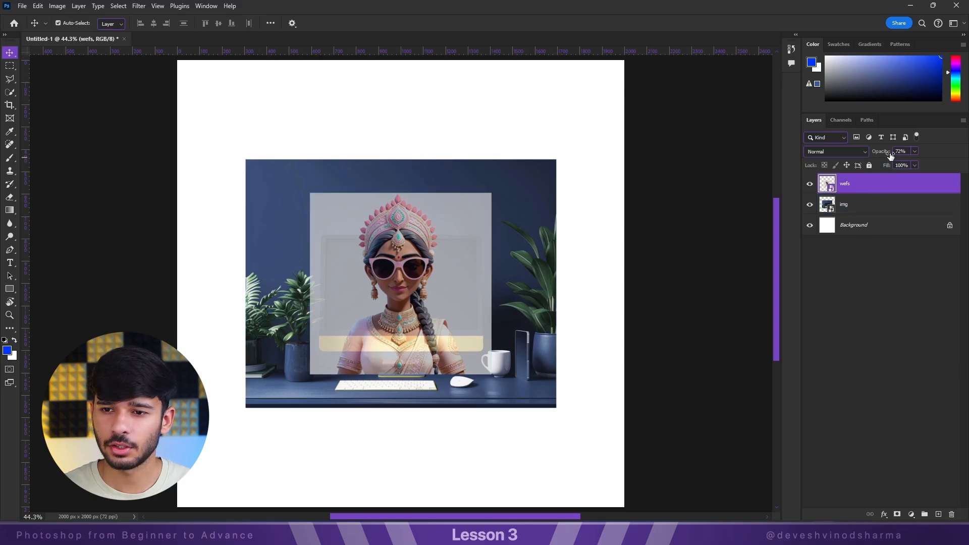
left_click_drag(877, 153, 903, 153)
left_click(898, 342)
scroll(259, 306, "up", 1)
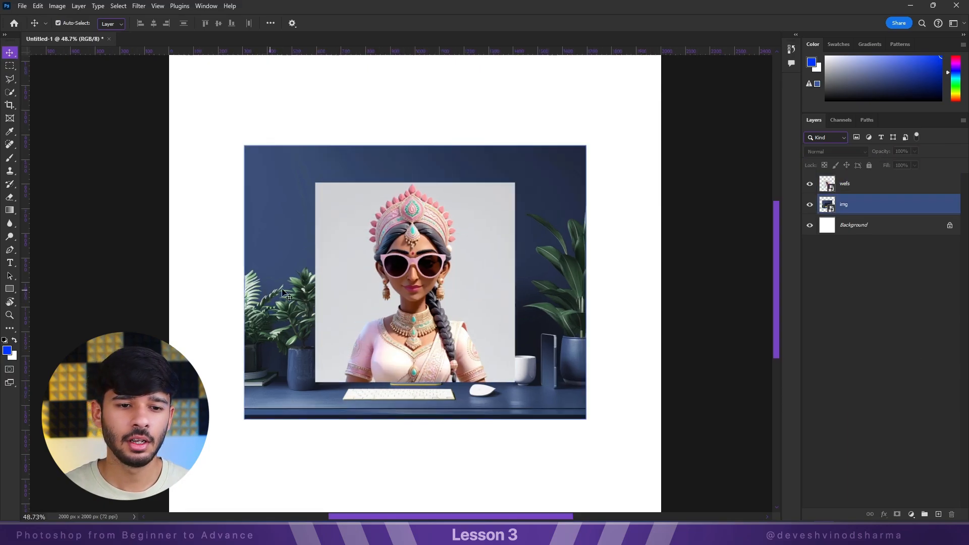
scroll(373, 283, "down", 1)
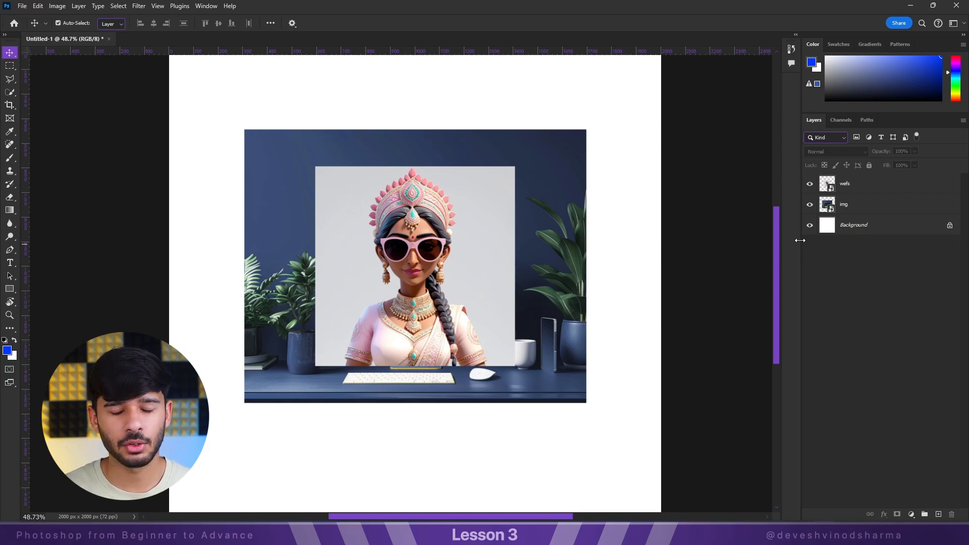
scroll(505, 113, "down", 1)
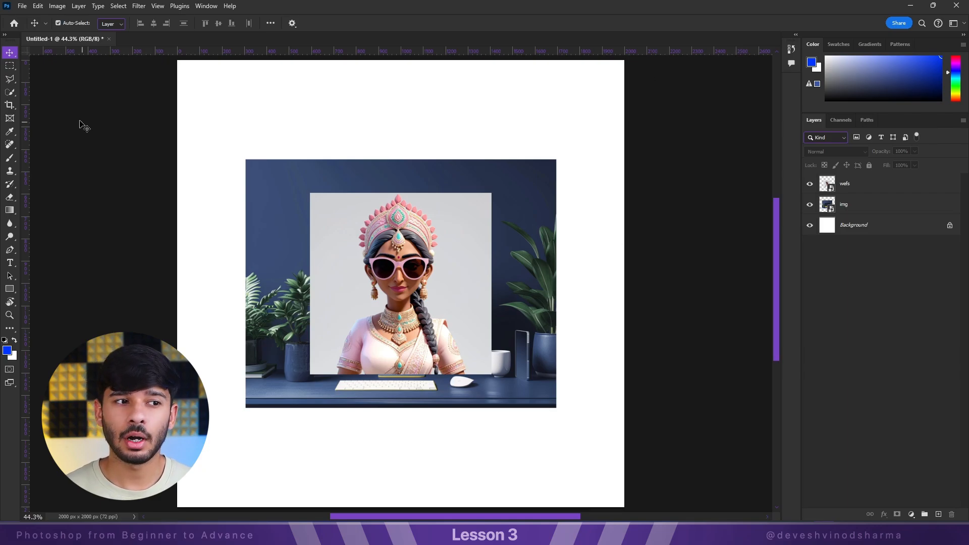
left_click(376, 176)
left_click(202, 158)
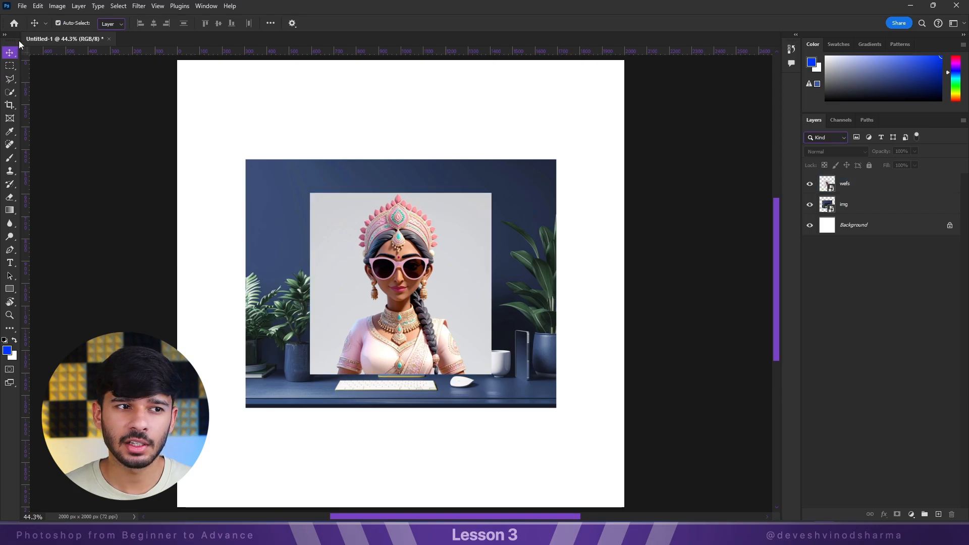
left_click(527, 383)
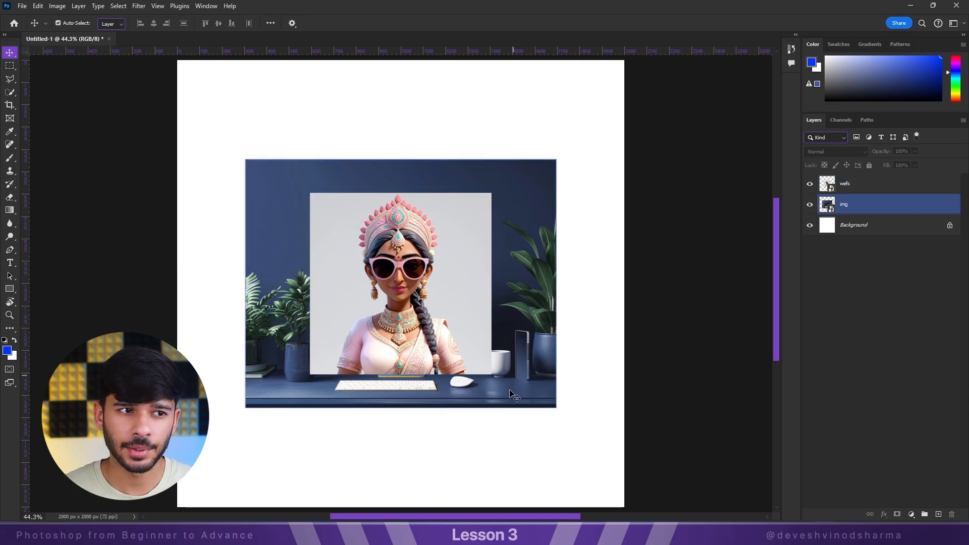
left_click(648, 287)
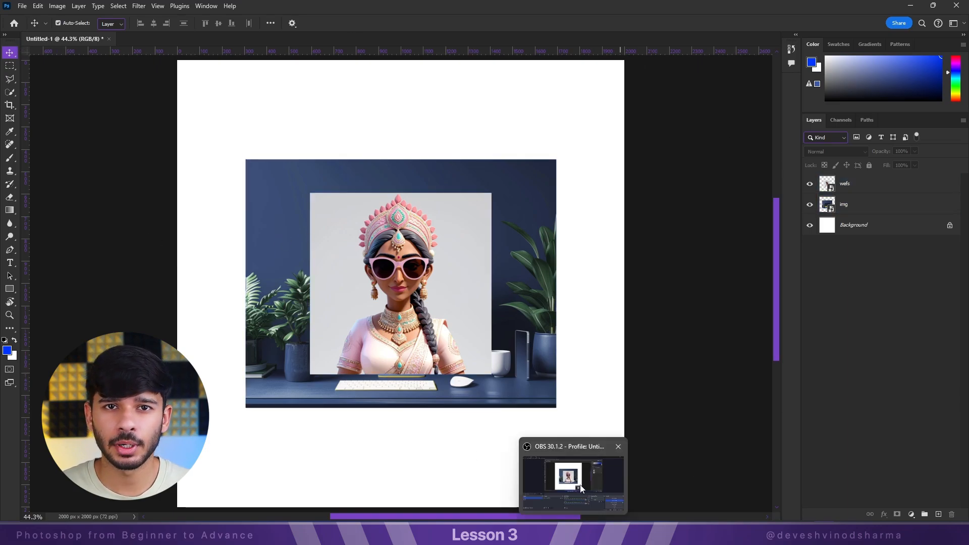
left_click(454, 302)
left_click(652, 286)
left_click(513, 275)
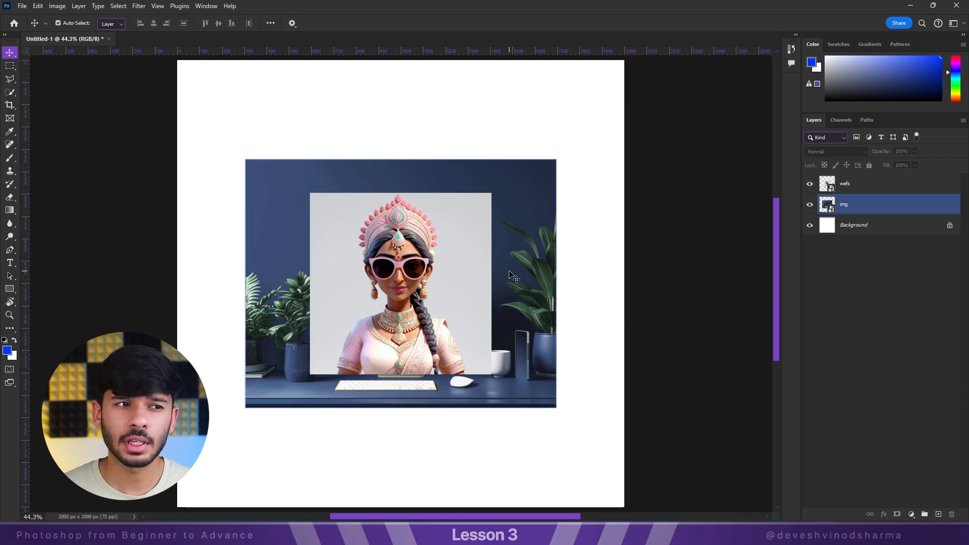
left_click(203, 212)
left_click(323, 256)
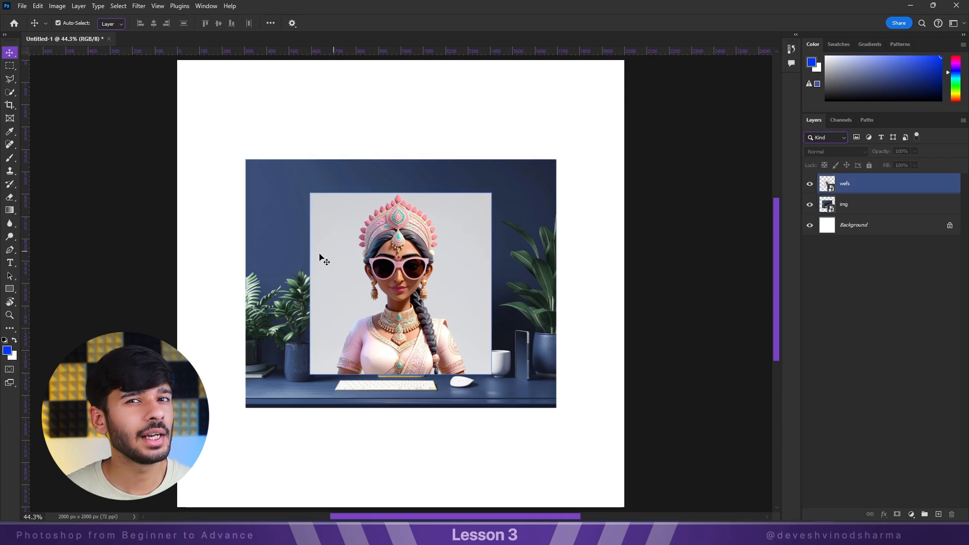
left_click(323, 259)
Create a new blank 2000 x 2000 px document at 72 ppi and switch back to Untitled-1.
left_click(22, 6)
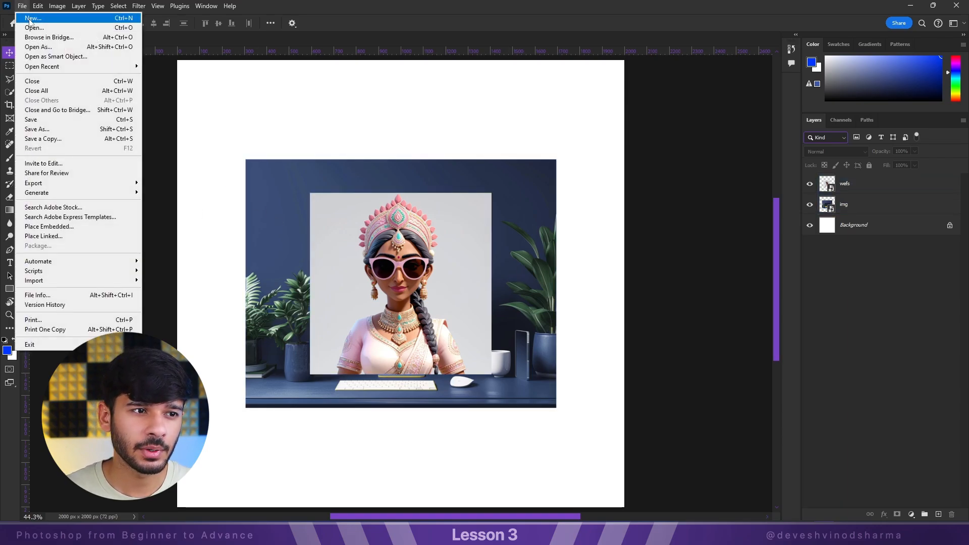
left_click(30, 18)
double_click(270, 205)
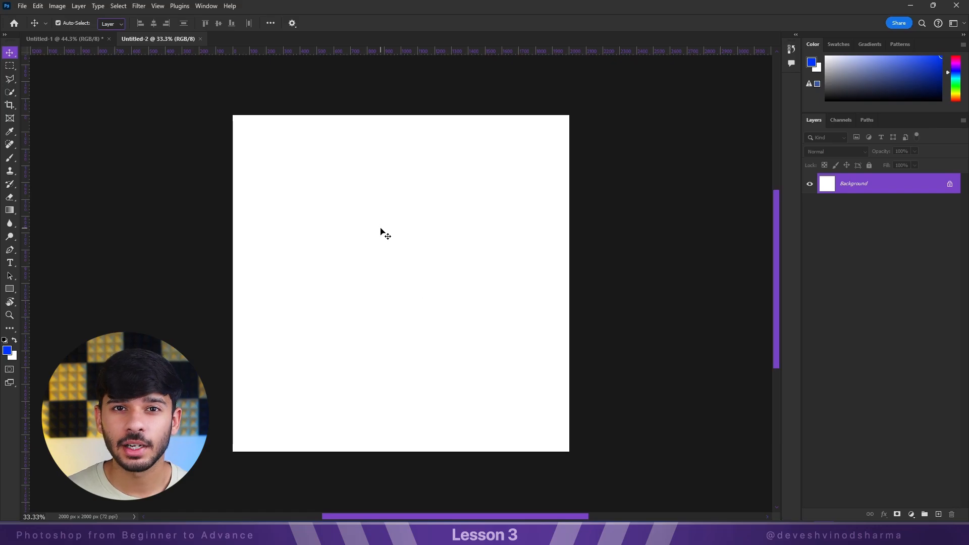
left_click(75, 38)
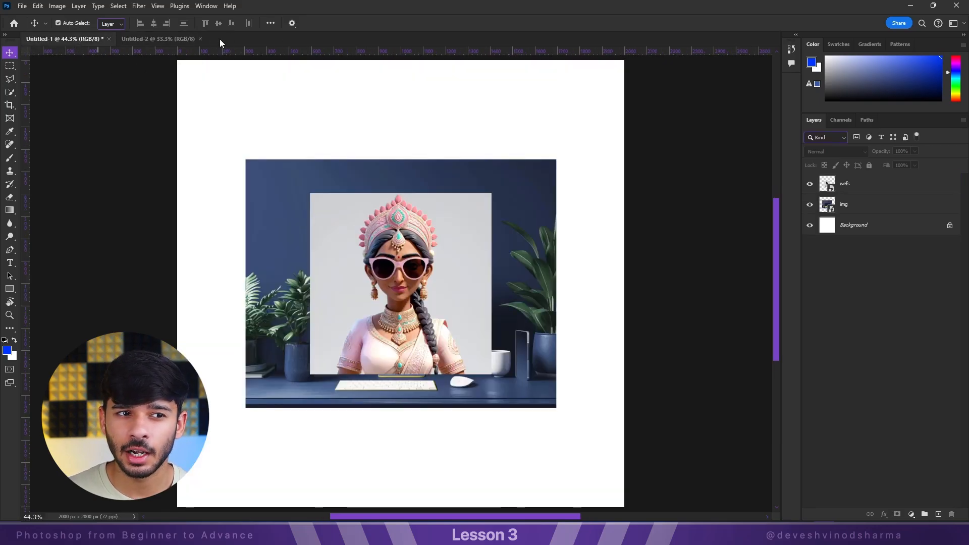
scroll(462, 38, "down", 1)
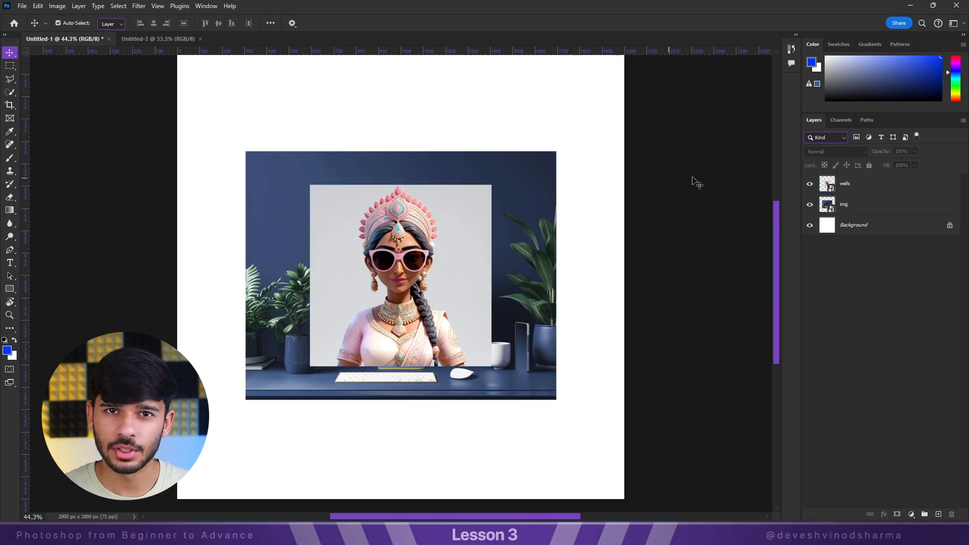
Switch to File Explorer and bring the color picker explained PSD into Photoshop as a separate document, fitted to the view.
key("alt+Tab")
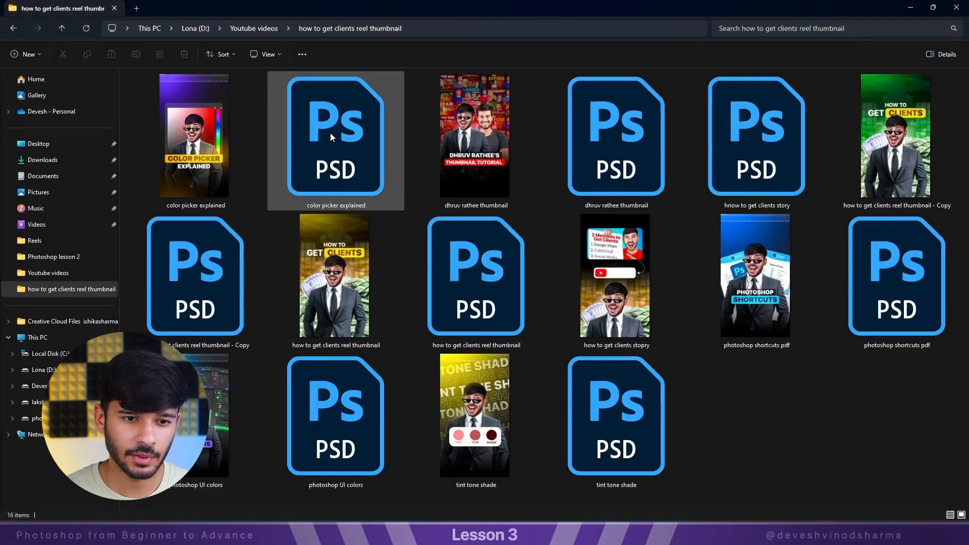
left_click_drag(330, 132, 337, 157)
key("alt+Tab")
key("alt+Tab")
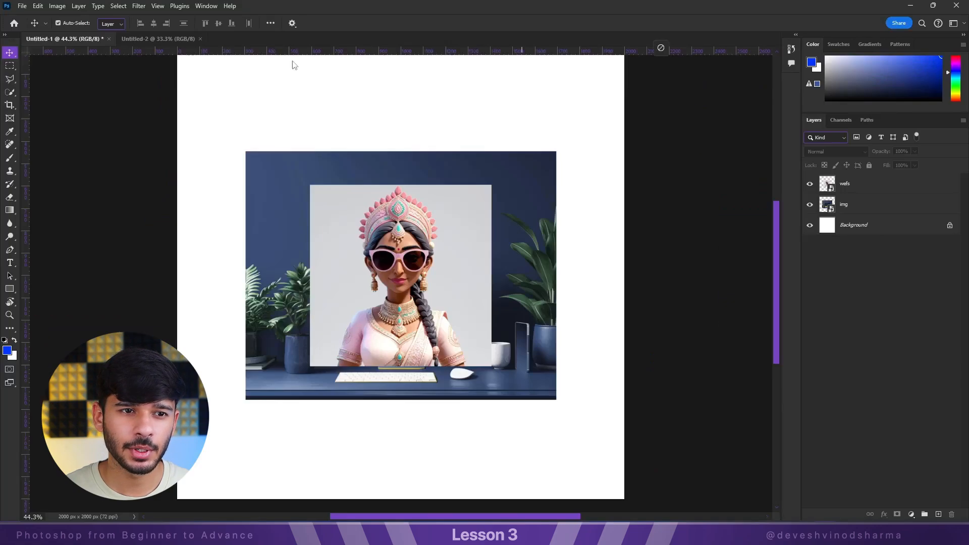
left_click_drag(292, 65, 352, 39)
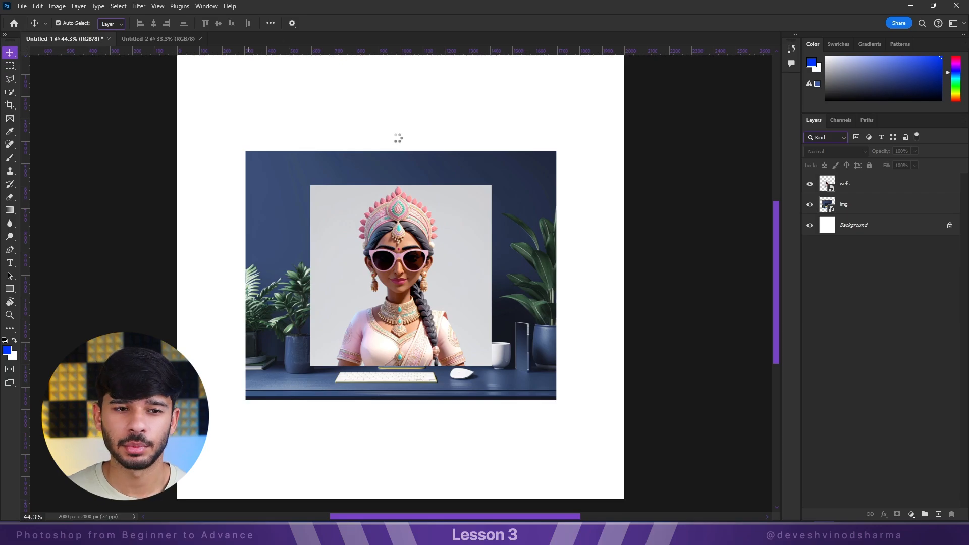
key("ctrl+0")
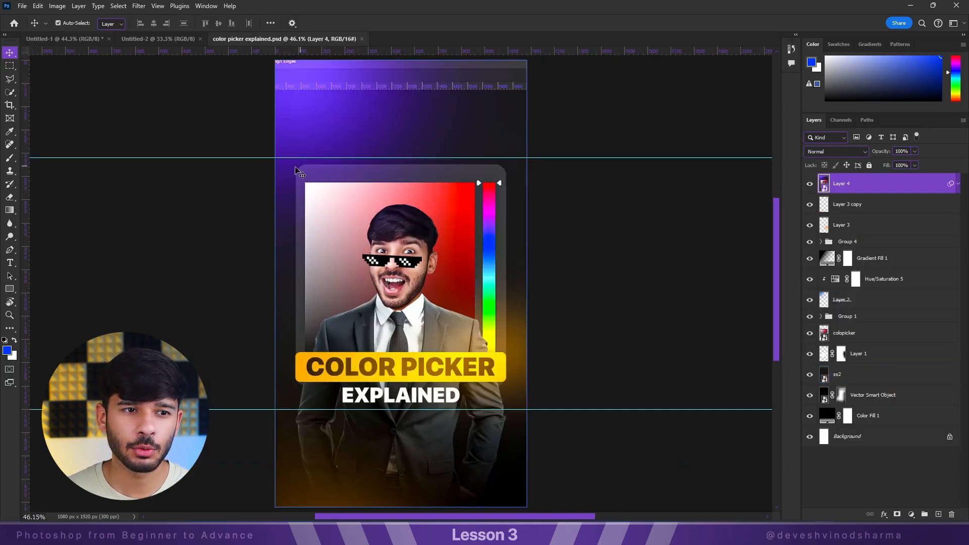
Look through the open documents Untitled-2 and Untitled-1, and return to color picker explained.psd.
left_click(167, 40)
left_click(83, 40)
left_click(232, 39)
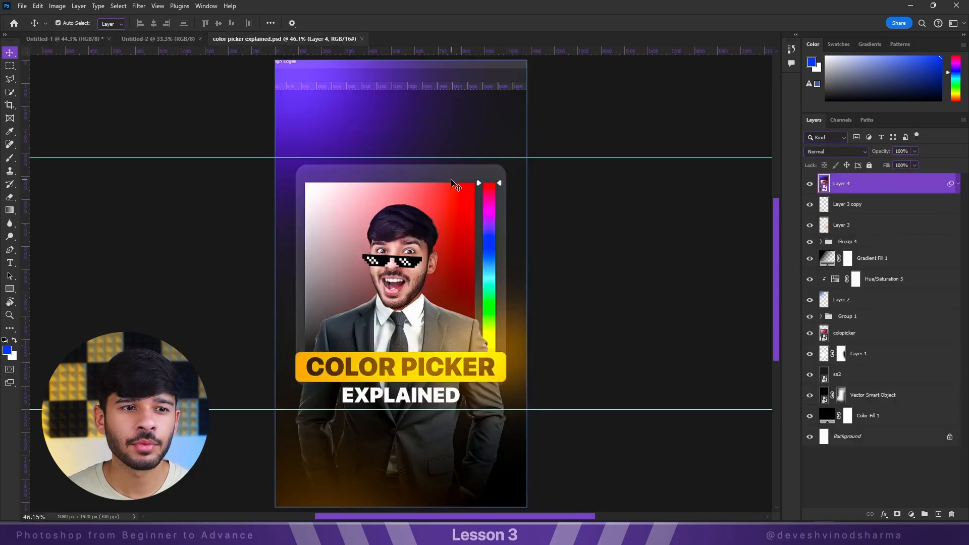
left_click(127, 42)
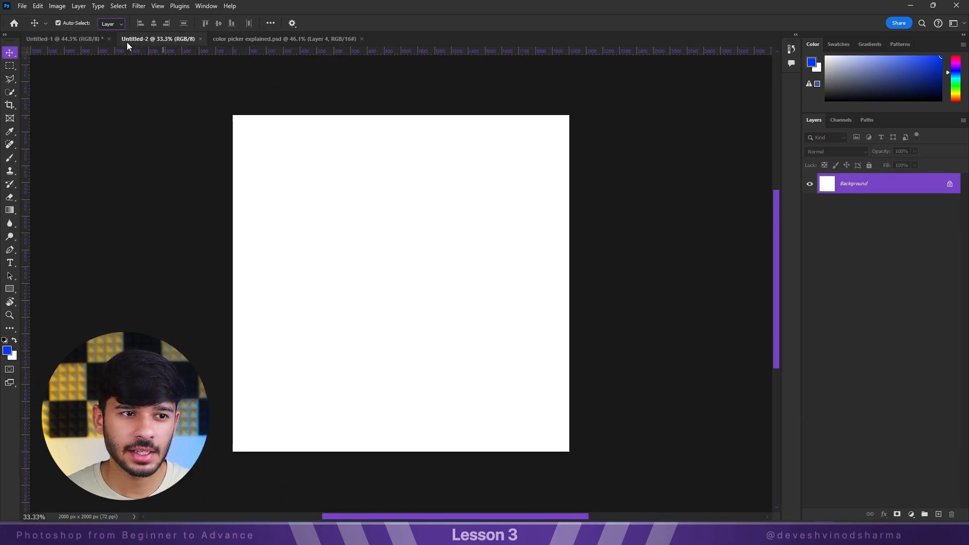
left_click(60, 38)
left_click(287, 39)
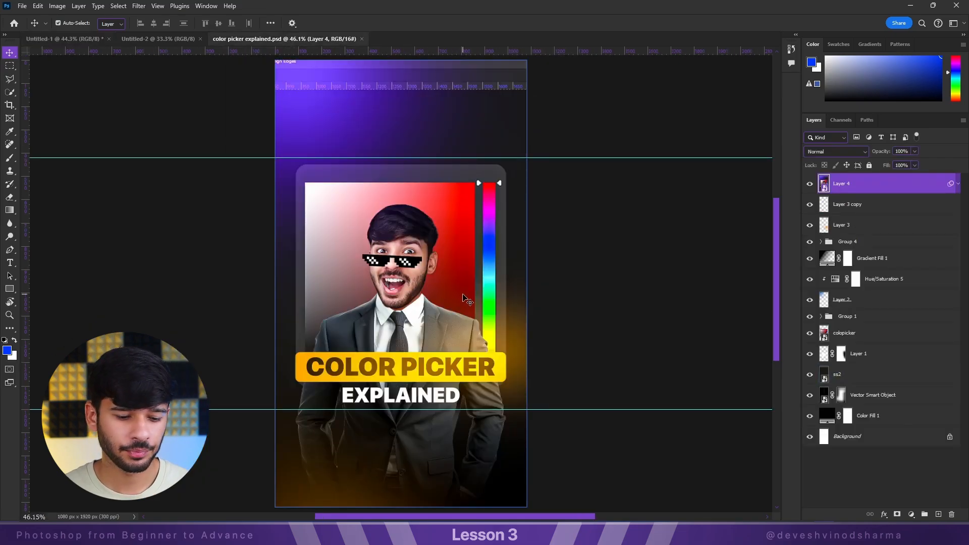
Switch to Untitled-1 and move the wefs portrait slightly up and to the right over the desk image.
left_click(71, 39)
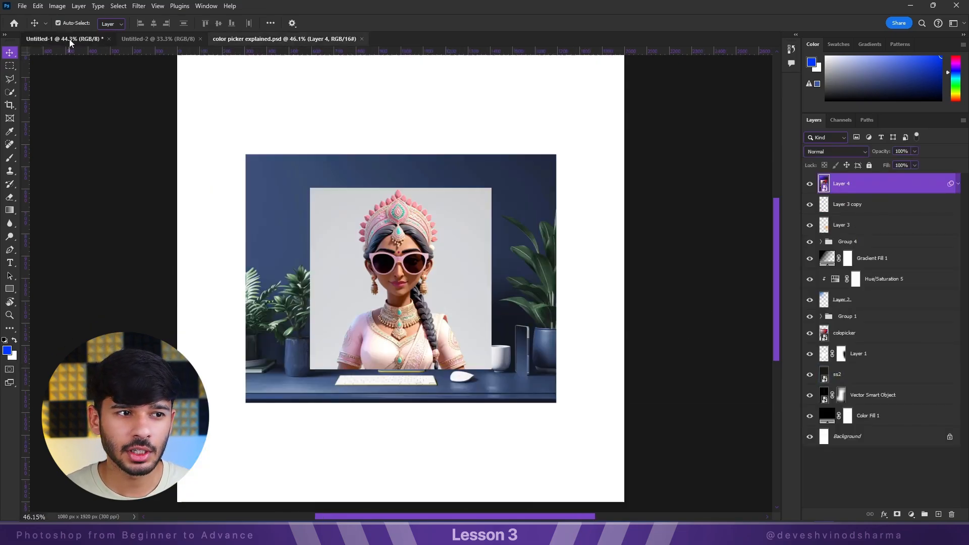
left_click(457, 275)
left_click_drag(454, 274, 471, 258)
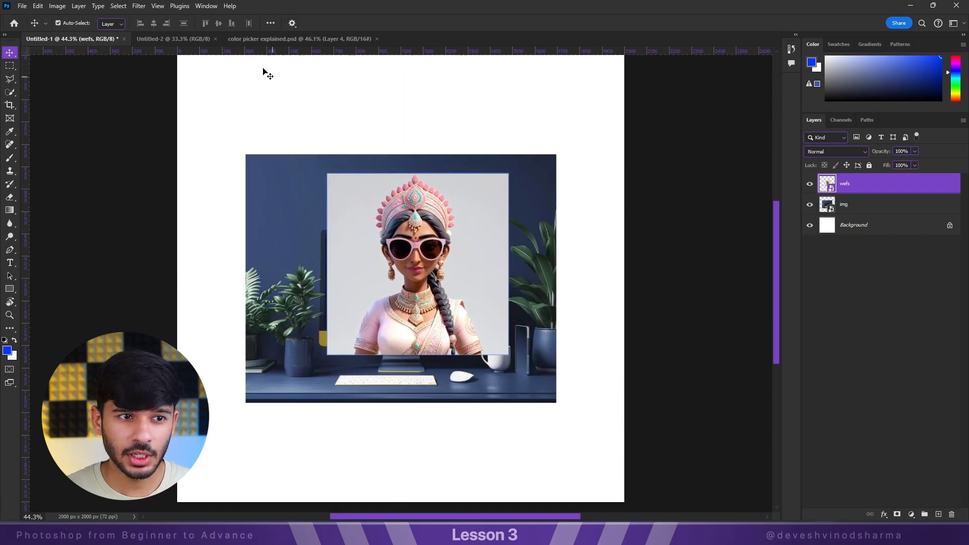
Copy the wefs layer from Untitled-1, paste it into Untitled-2, and undo the paste.
left_click(172, 39)
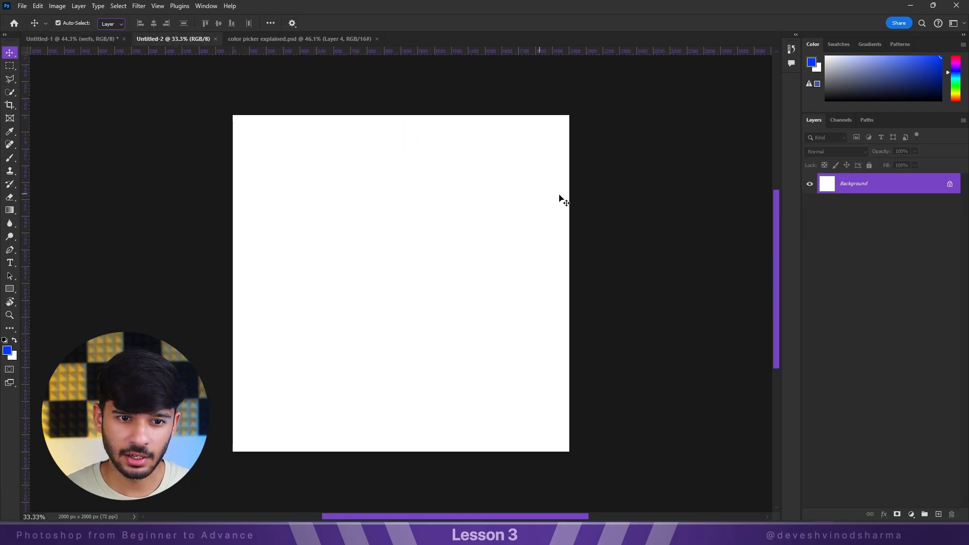
left_click(47, 39)
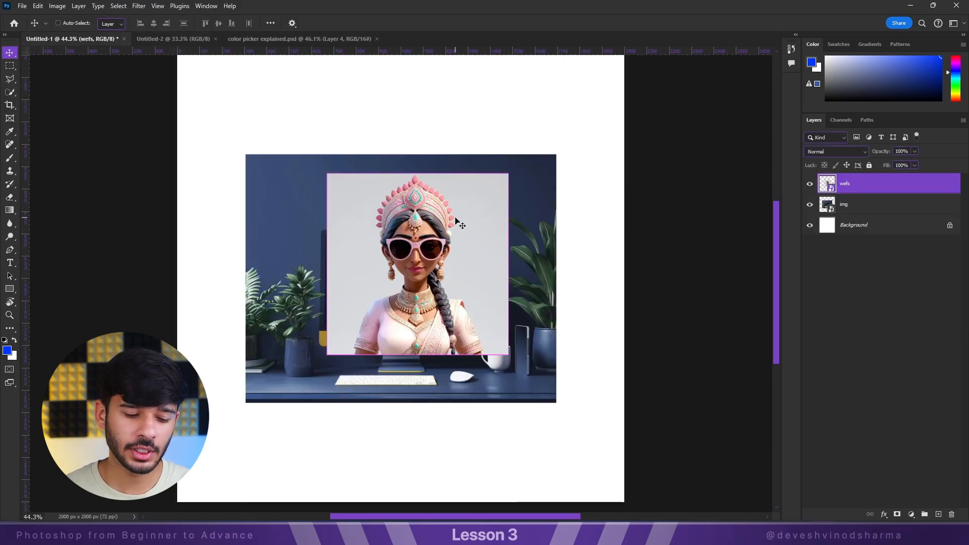
left_click(169, 39)
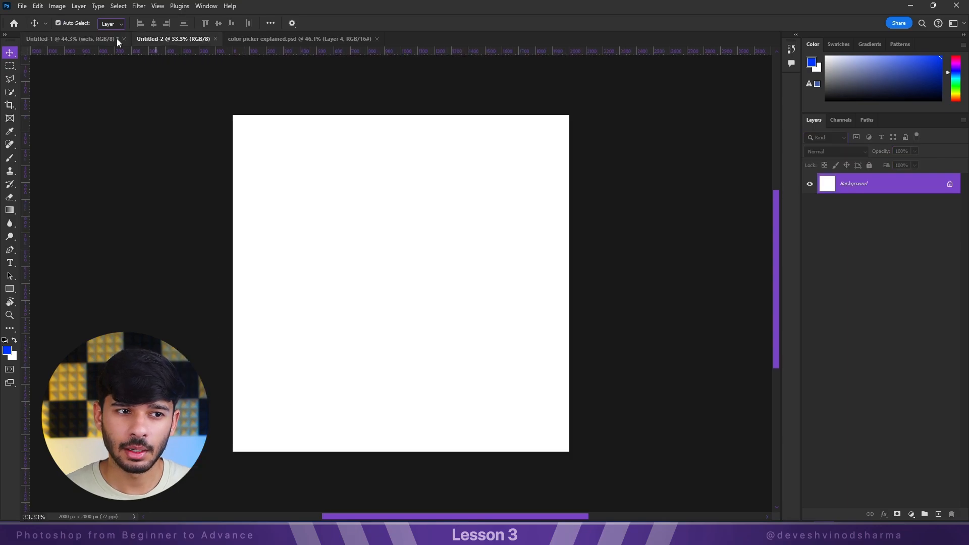
key("ctrl+v")
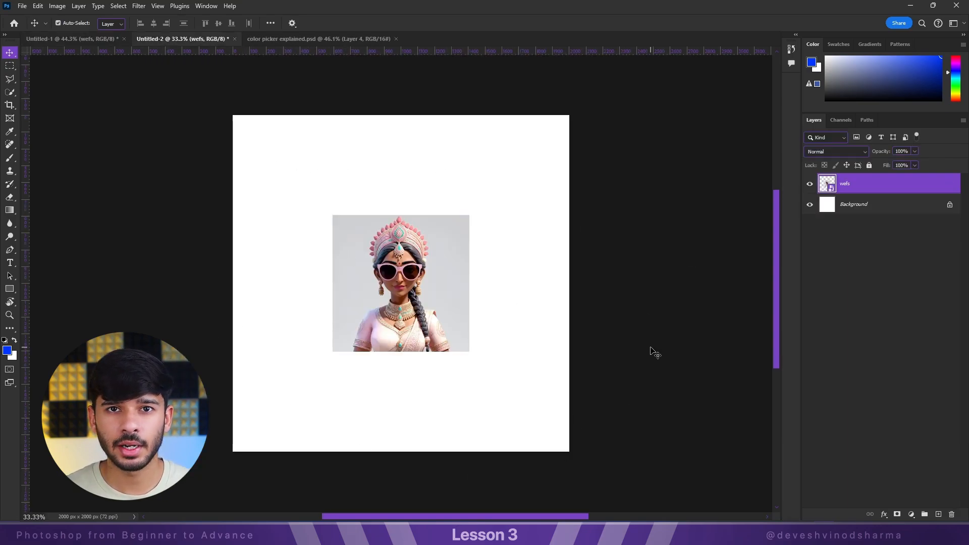
key("ctrl+z")
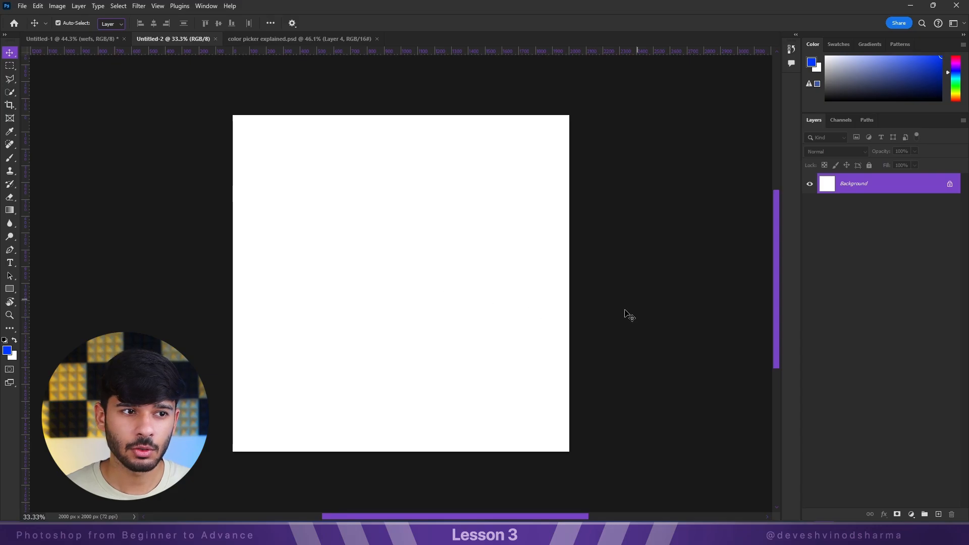
Transfer the wefs layer directly from Untitled-1 into Untitled-2 with the Move tool, placing it slightly above the canvas centre.
left_click(53, 40)
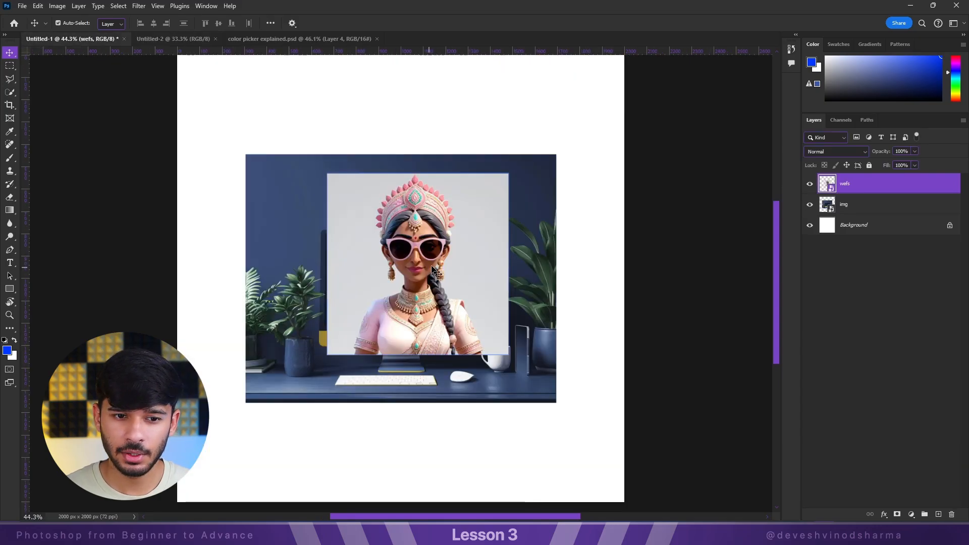
left_click(460, 261)
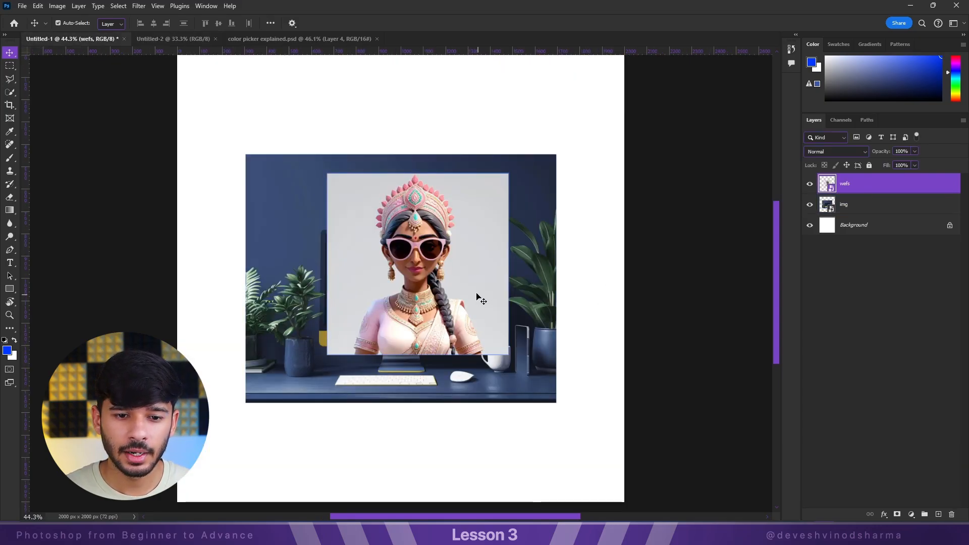
left_click_drag(478, 296, 179, 38)
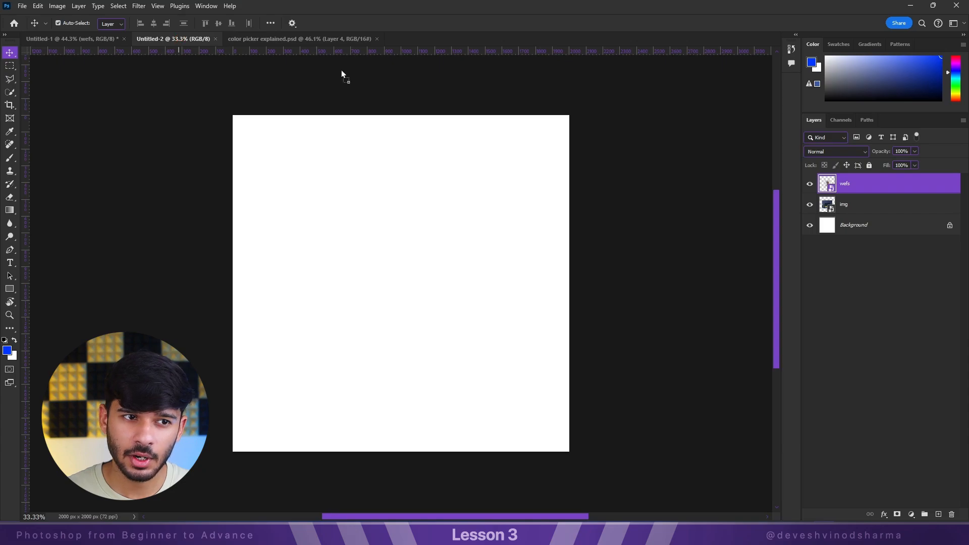
left_click_drag(341, 74, 417, 277)
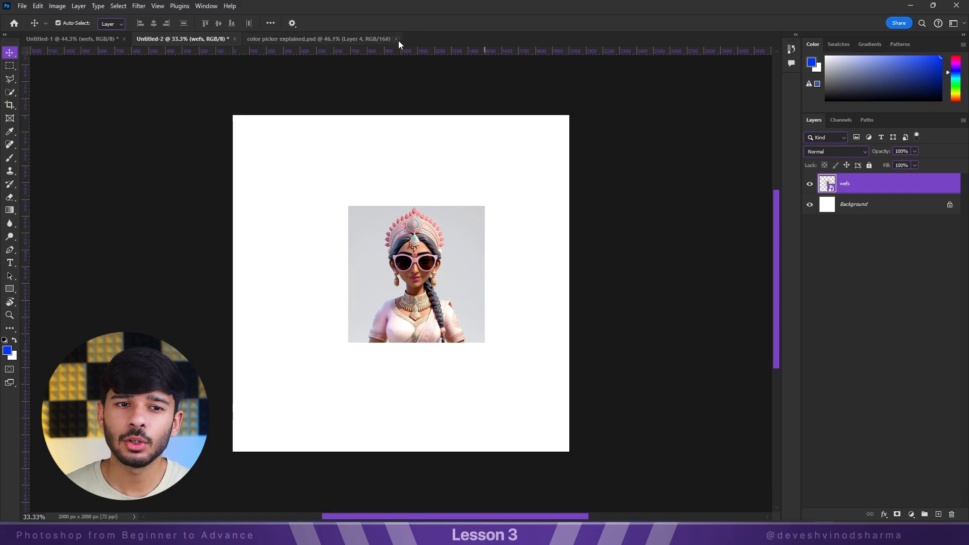
Bring color picker explained.psd to the front and close that document.
left_click(333, 41)
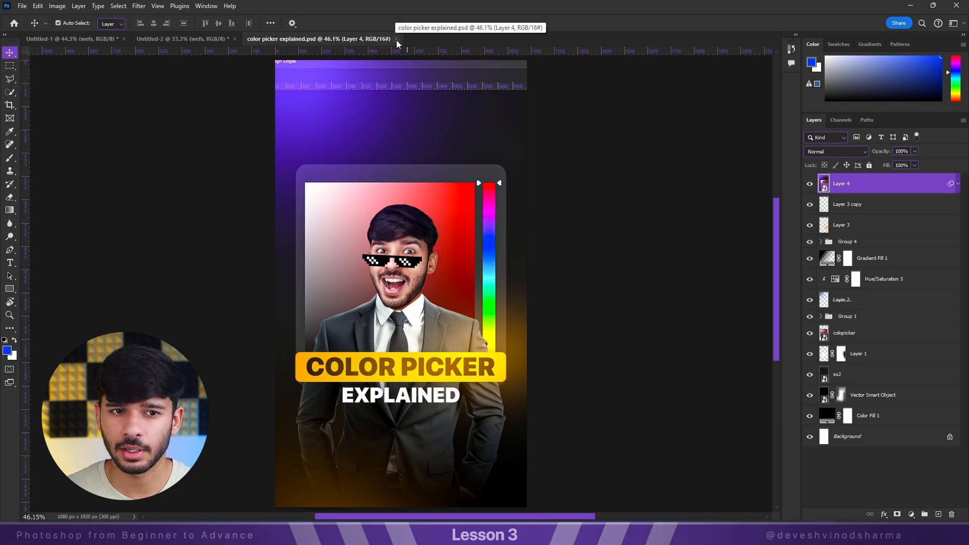
left_click(397, 39)
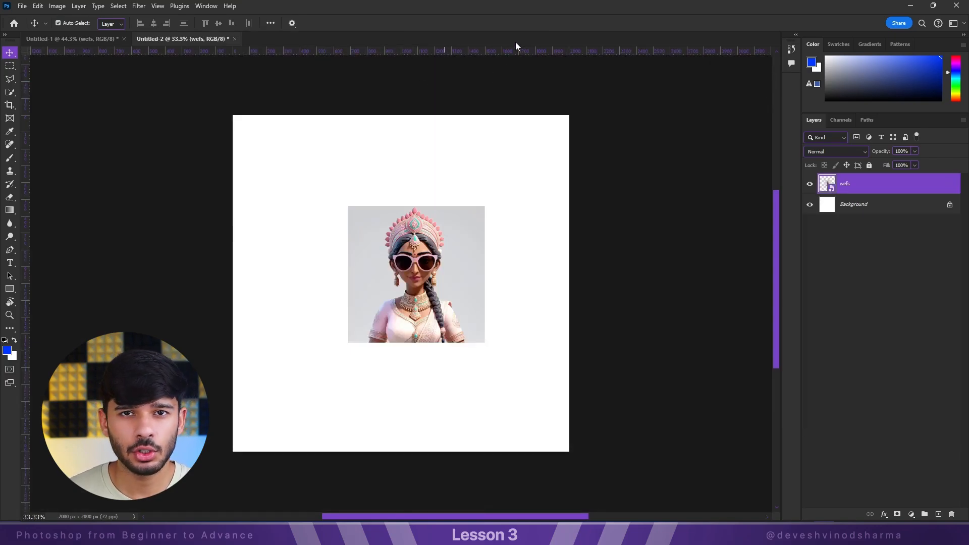
Start closing Untitled-2 with its changes saved as a PSD file, and cancel the save.
left_click(236, 39)
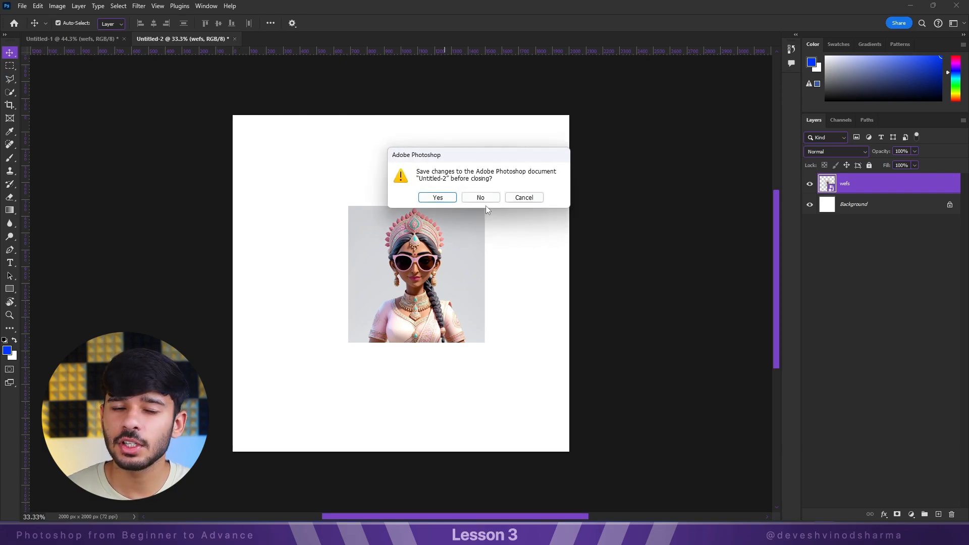
left_click_drag(445, 161, 381, 134)
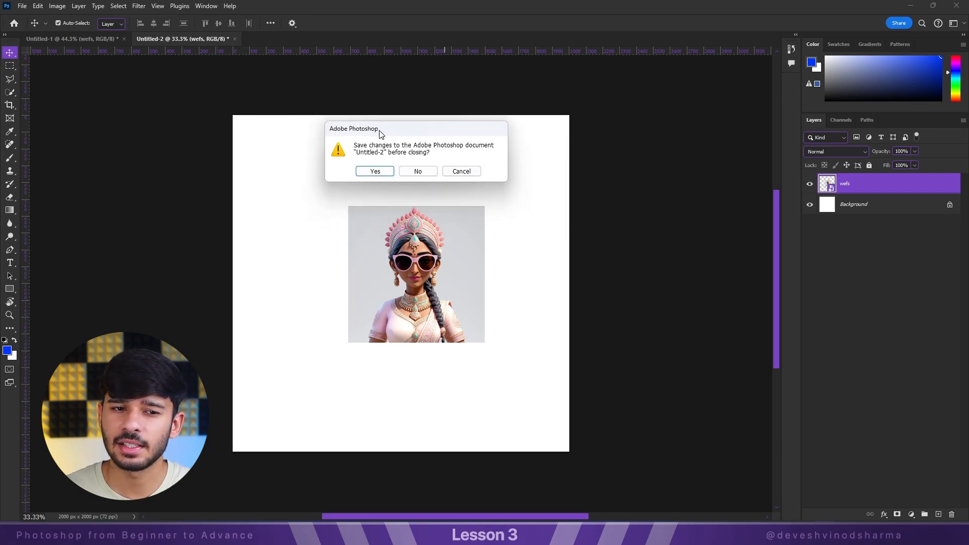
left_click(375, 172)
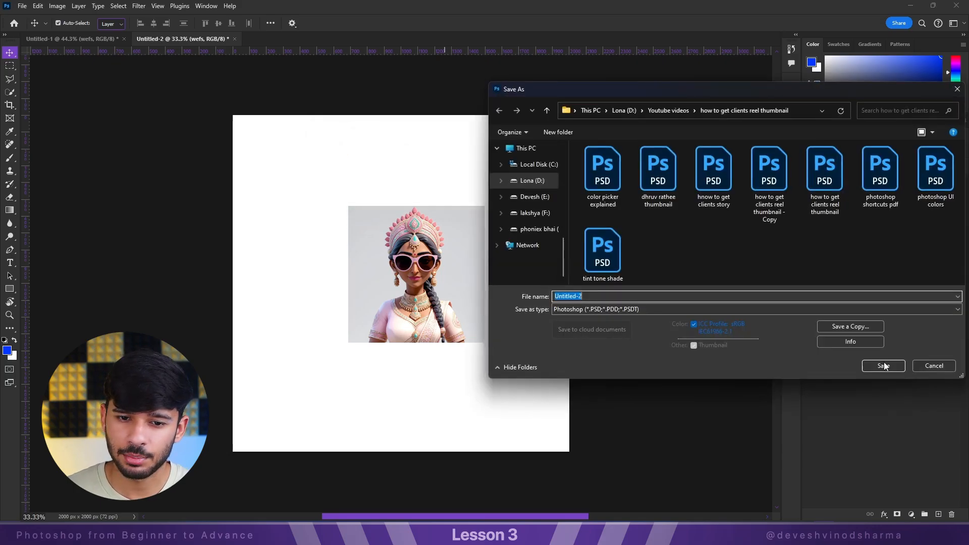
left_click(949, 371)
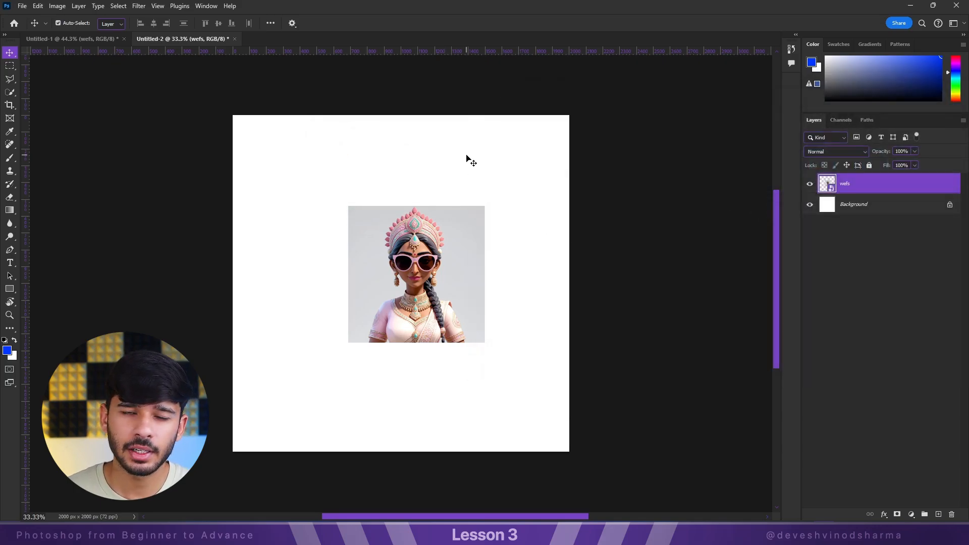
Close Untitled-2 without saving its changes.
left_click(235, 40)
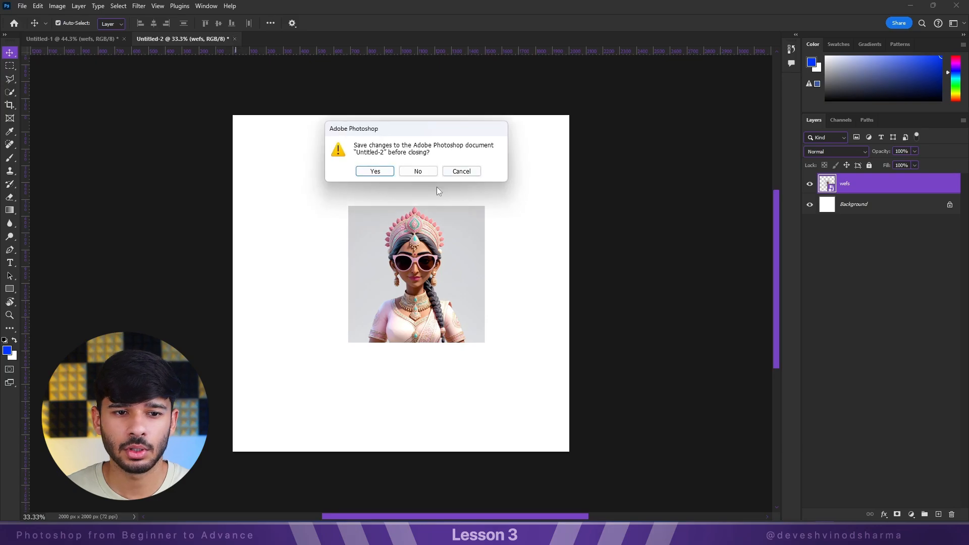
left_click(418, 171)
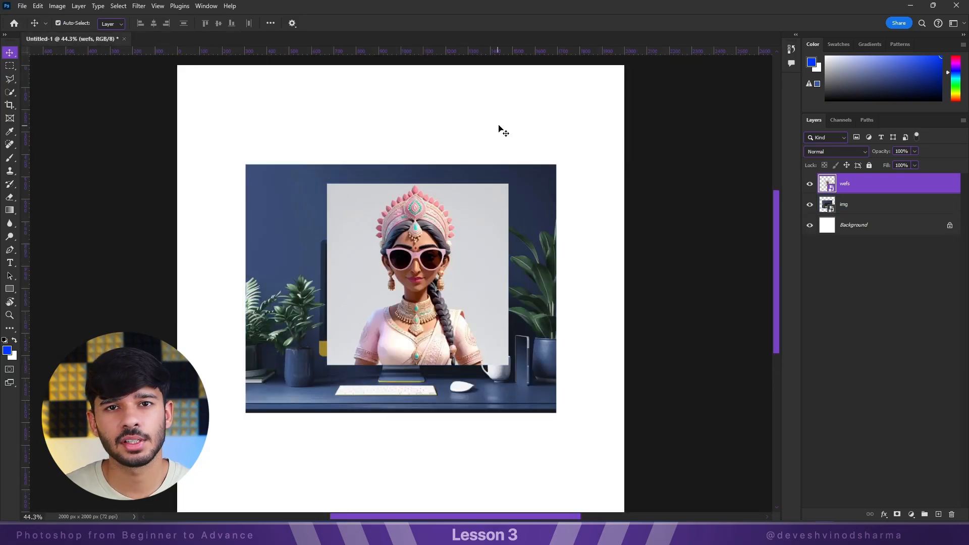